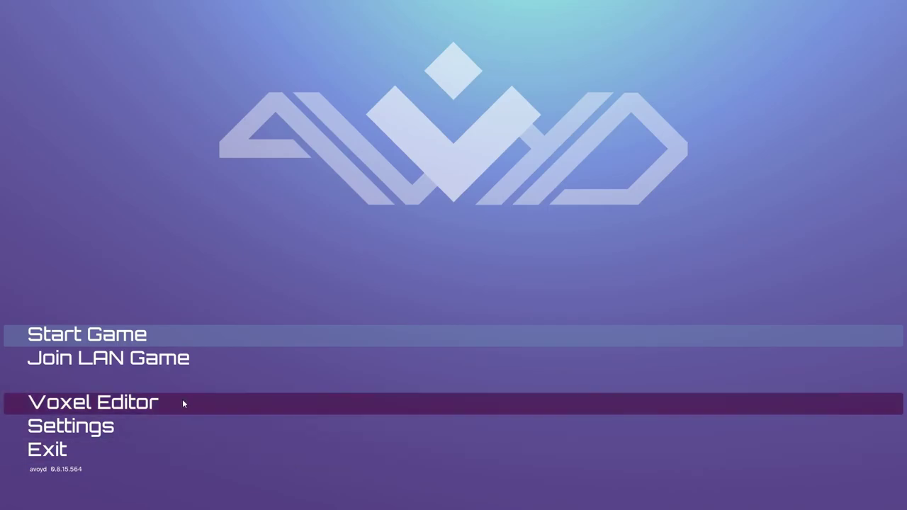
Open the Voxel Editor from the Avoyd main menu.
click(182, 401)
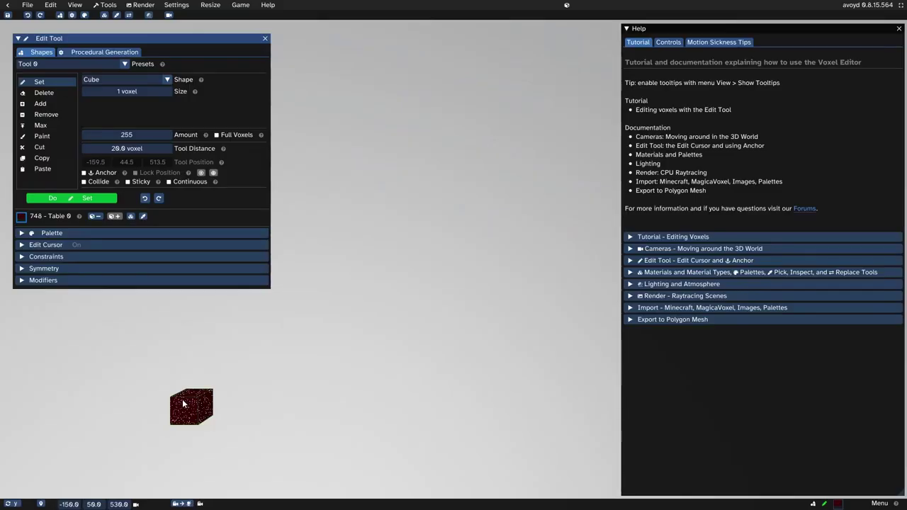
Set System Start As to Voxel Editor, then close the System and Edit Tool panels.
click(177, 6)
click(184, 56)
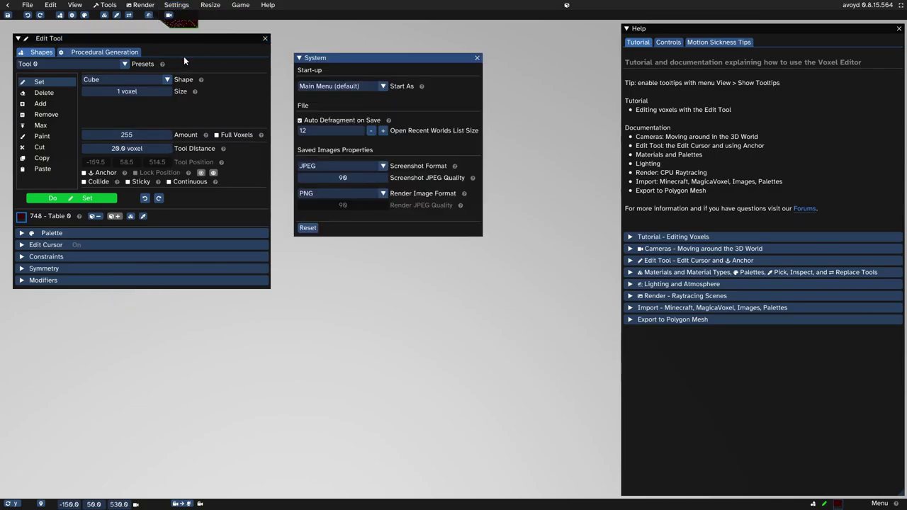
click(329, 89)
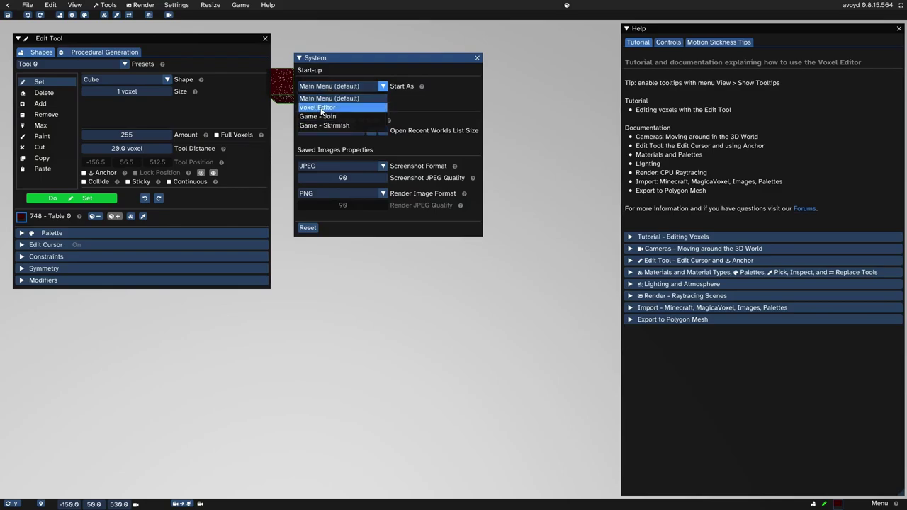
click(321, 108)
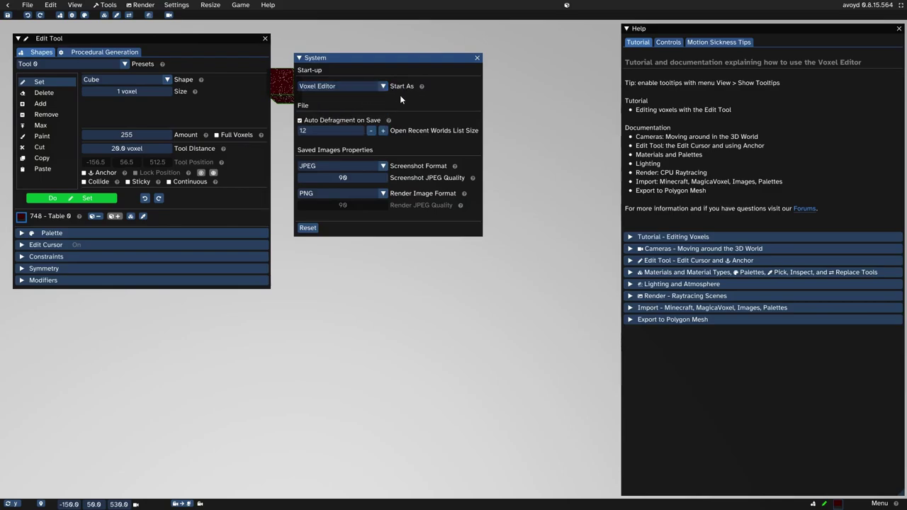
click(477, 58)
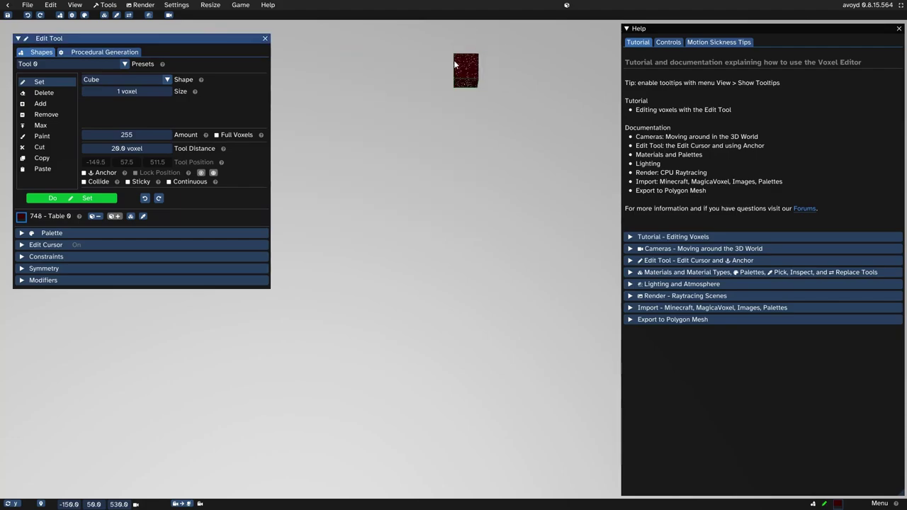
click(265, 39)
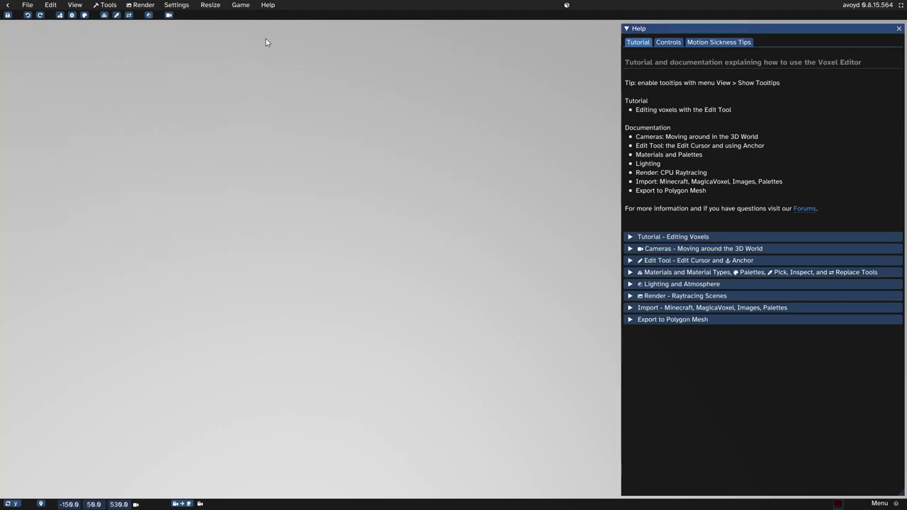
Close the Help panel and import Greenfield v0.5.3 from MinecraftMaps > Greenfield_0.5.3.
click(898, 28)
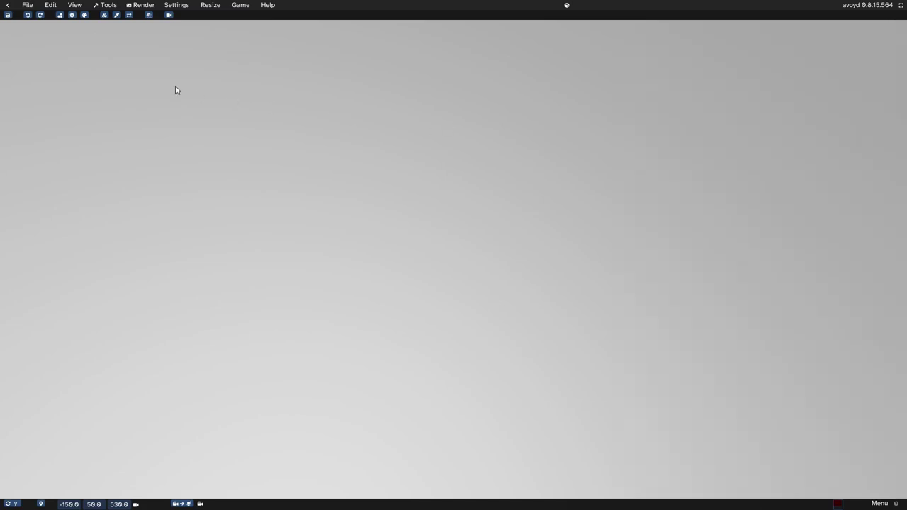
click(27, 5)
mouse_move(106, 74)
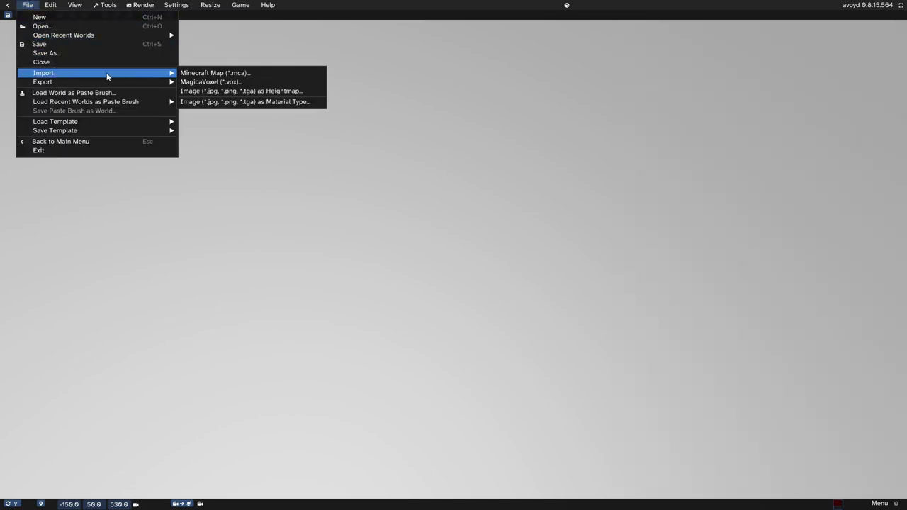
click(202, 73)
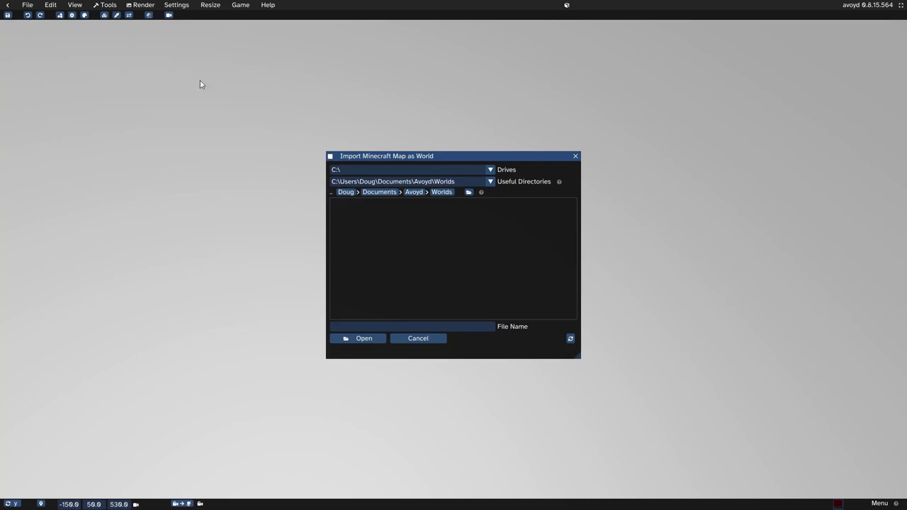
click(415, 193)
double_click(359, 214)
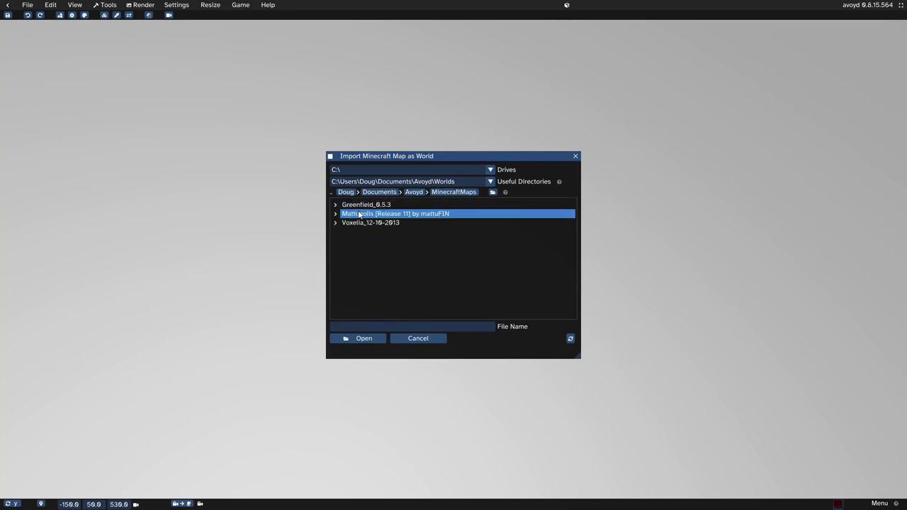
click(358, 207)
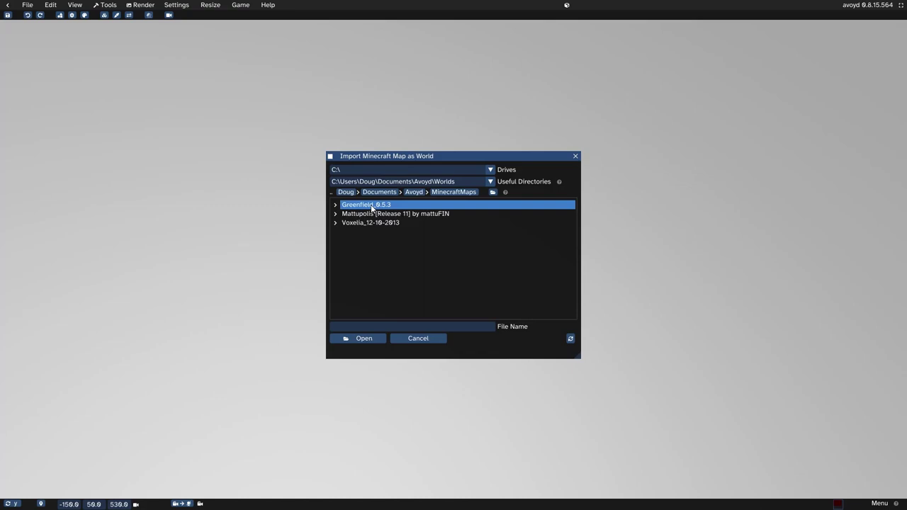
double_click(371, 207)
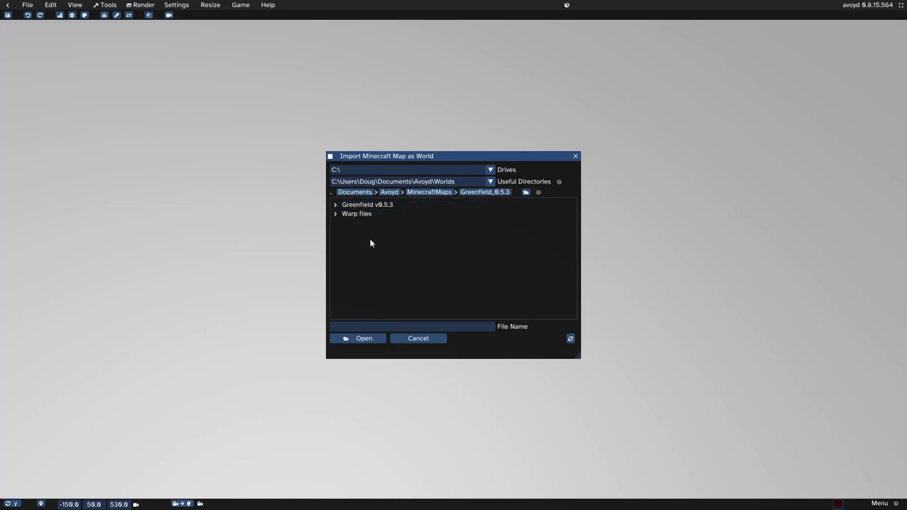
double_click(378, 205)
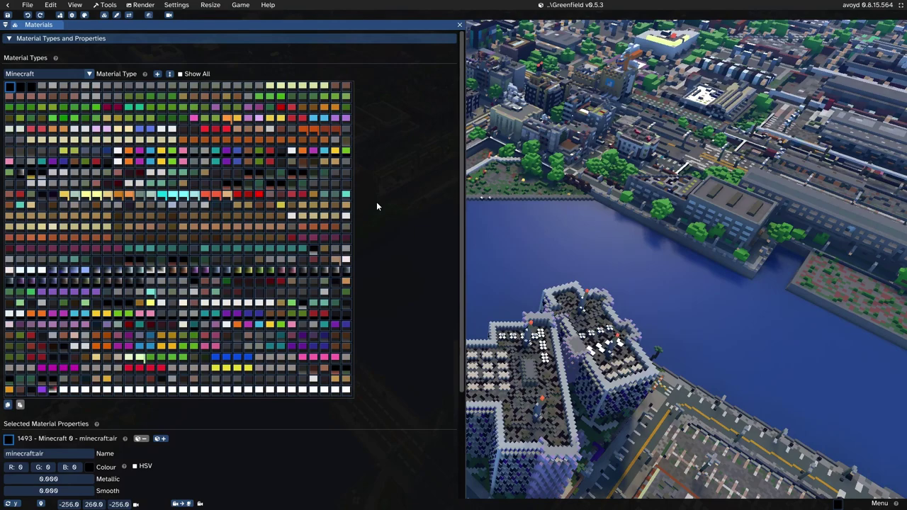
Close the Materials panel, pull the camera back, and set Graphics Quality to Very High.
click(460, 25)
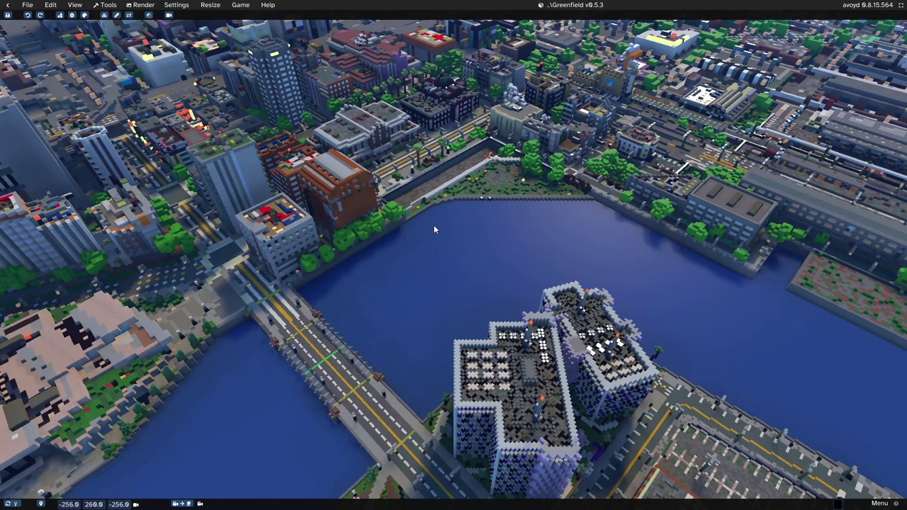
right_drag(429, 243, 708, 269)
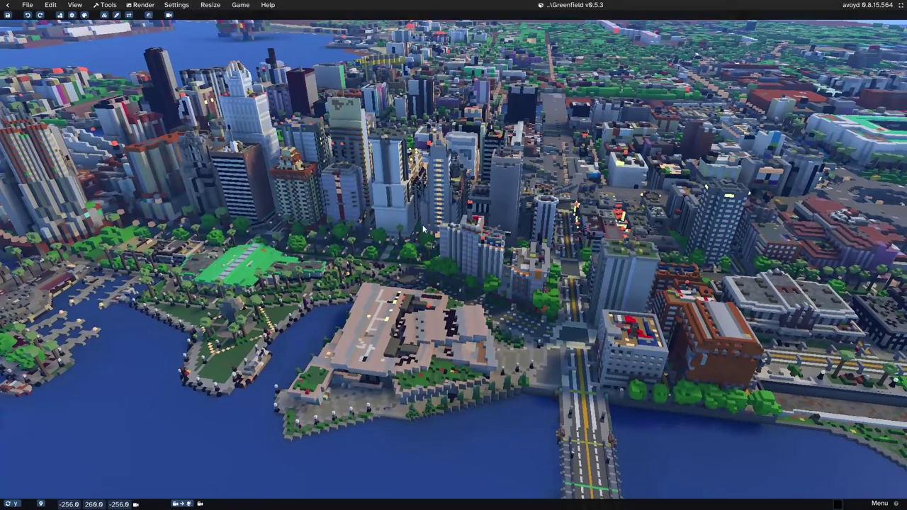
click(177, 4)
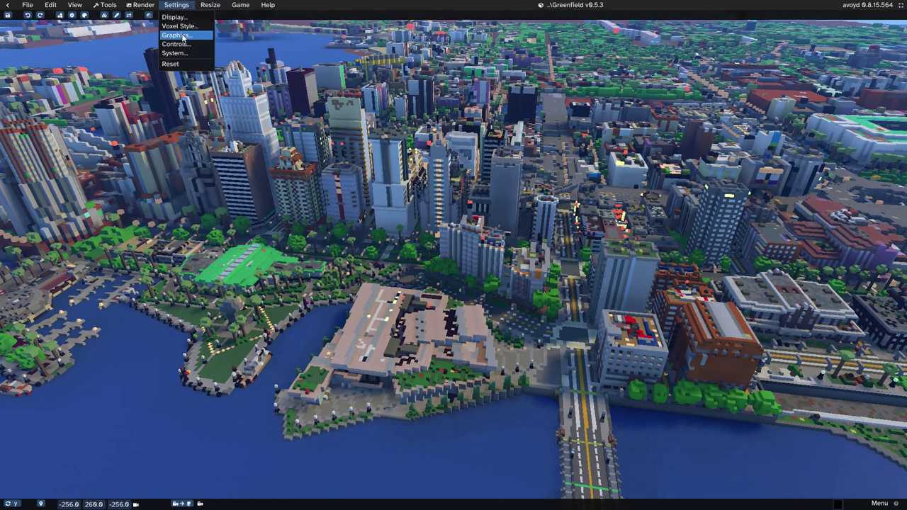
click(182, 35)
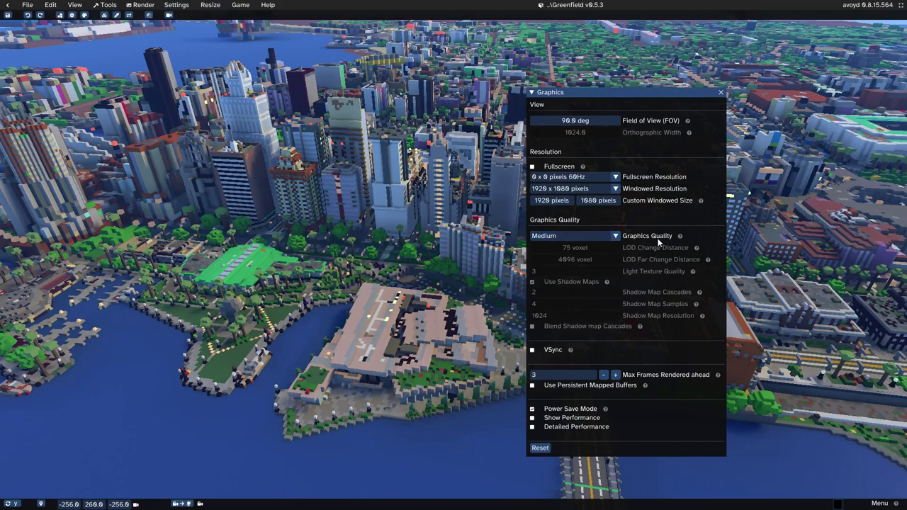
click(566, 238)
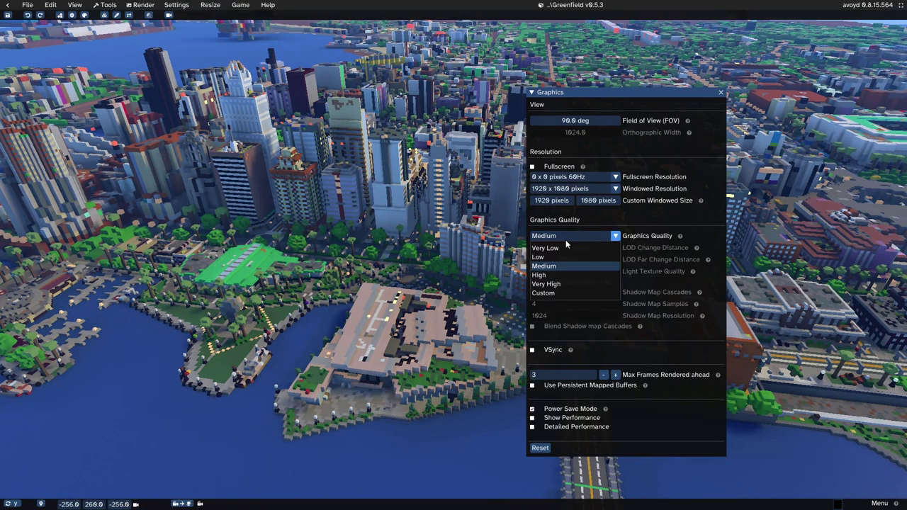
click(565, 249)
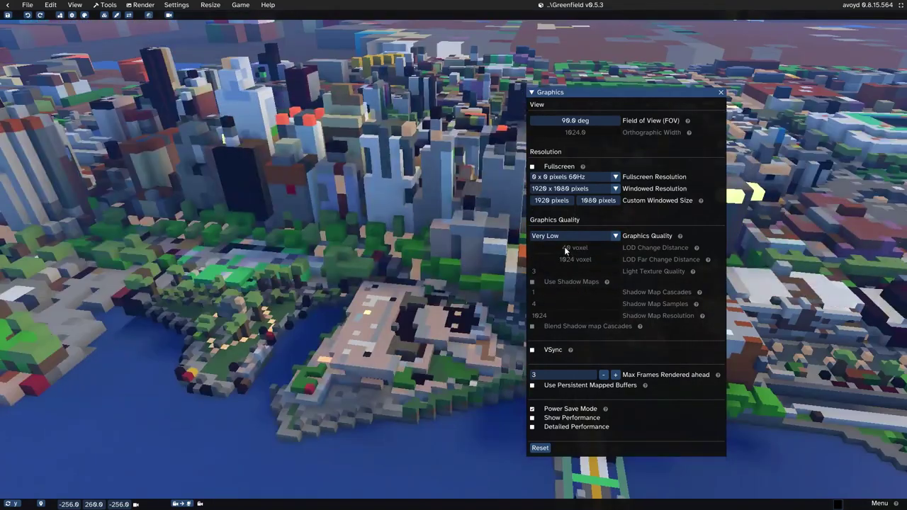
click(560, 237)
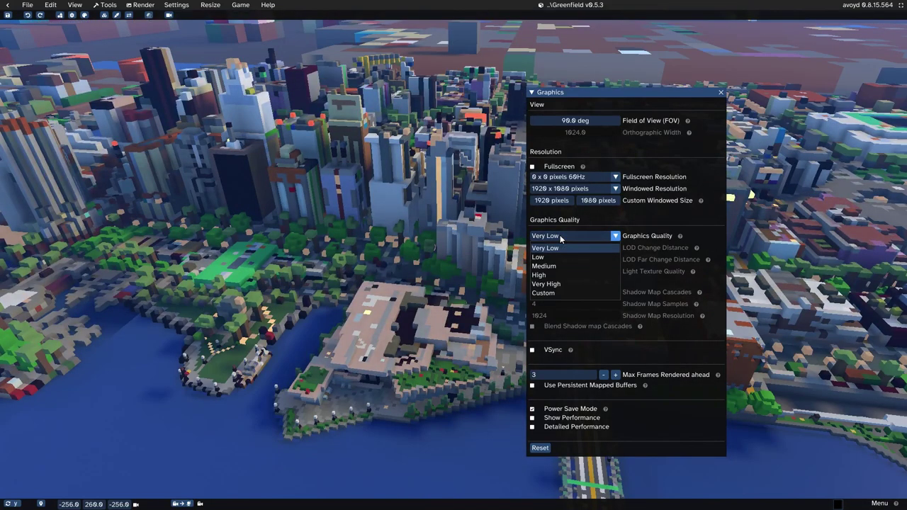
click(543, 285)
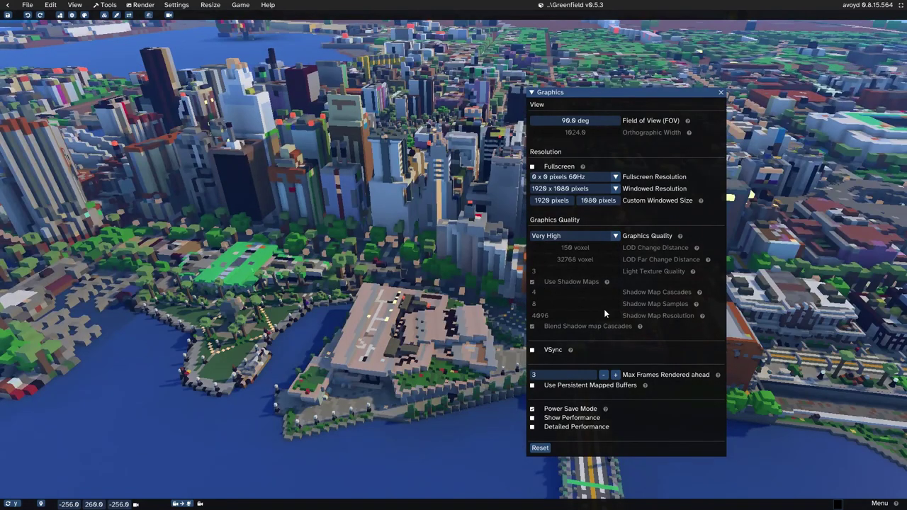
click(555, 418)
click(584, 421)
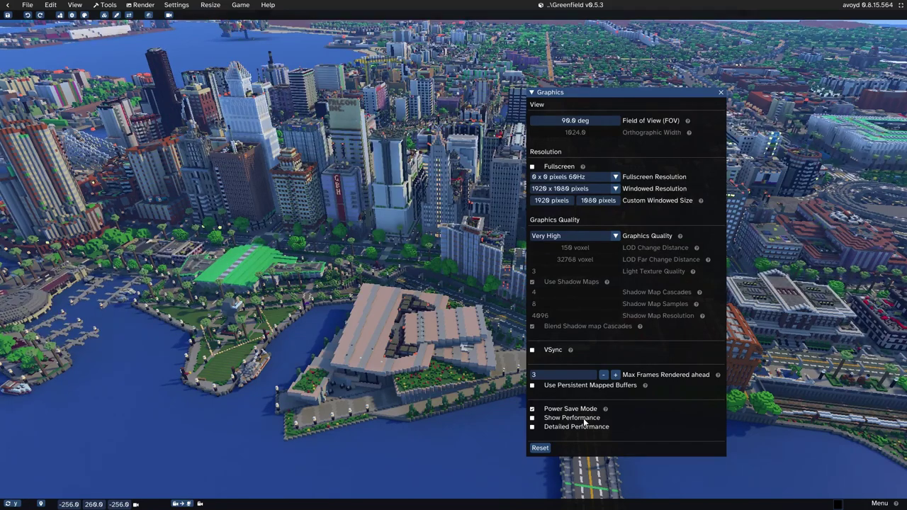
click(721, 93)
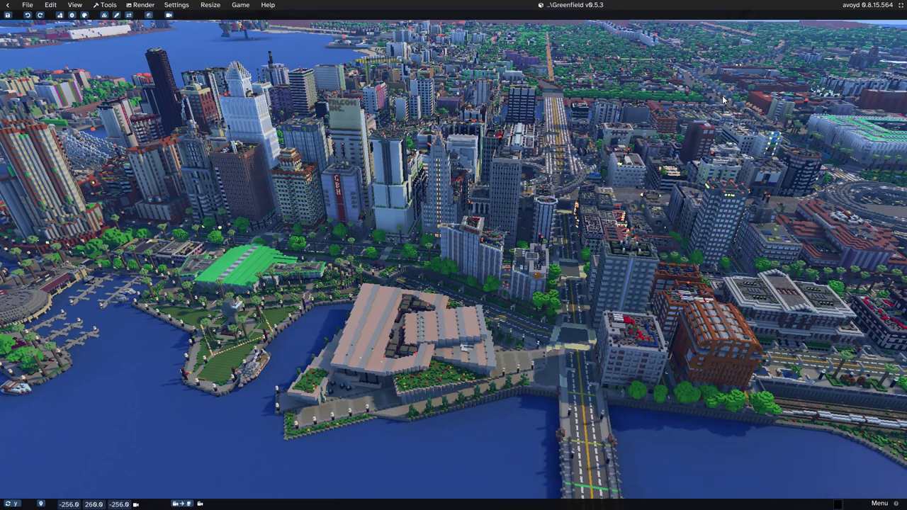
Enable Use Arcball Camera in the Camera panel's Arcball Camera section.
click(170, 16)
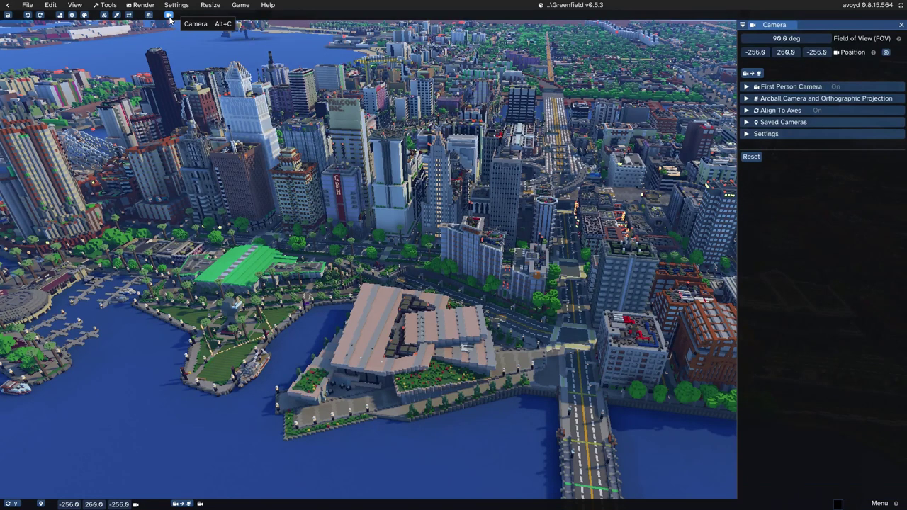
click(773, 99)
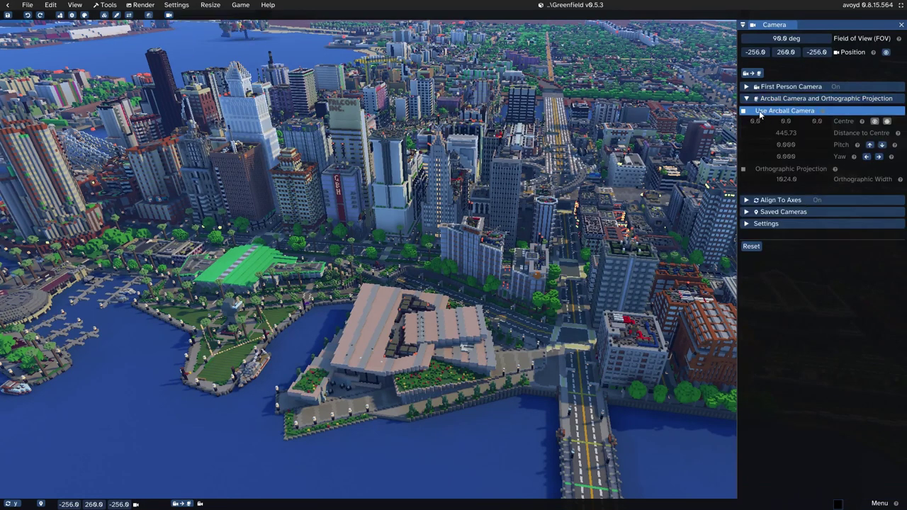
click(760, 110)
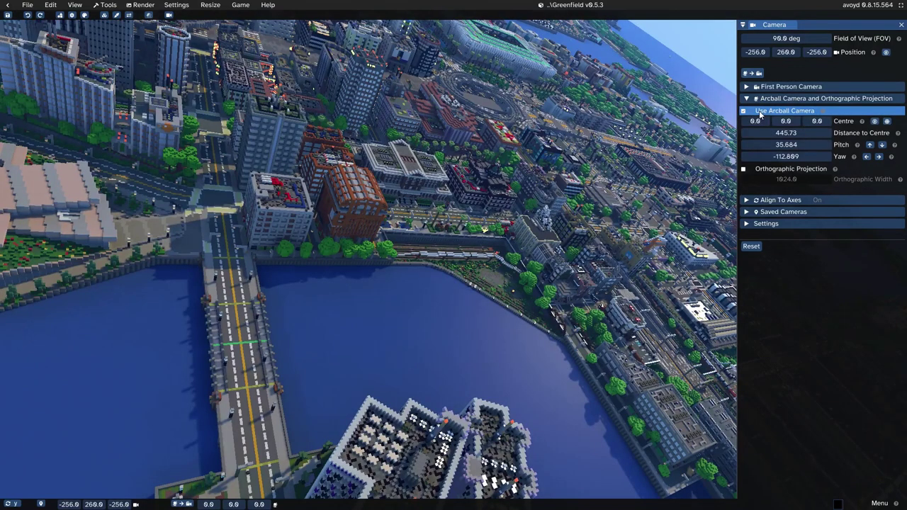
right_click(363, 117)
mouse_move(418, 140)
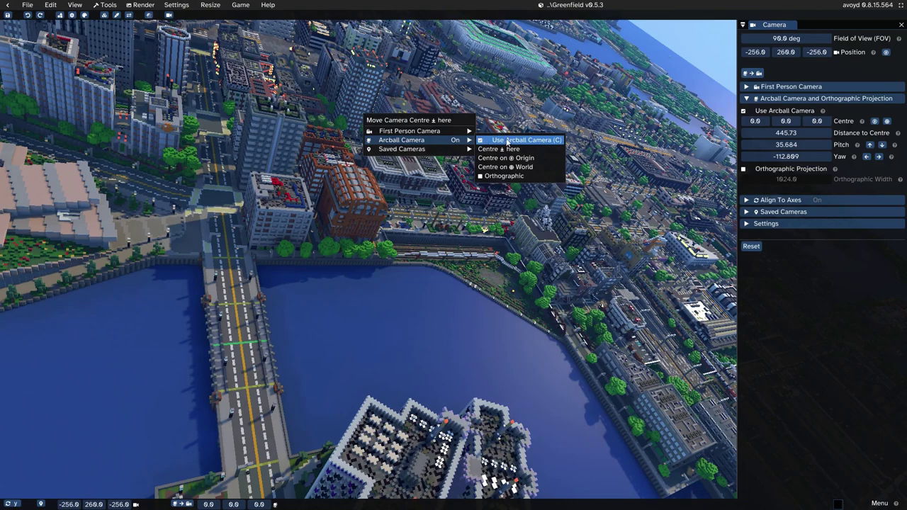
click(802, 258)
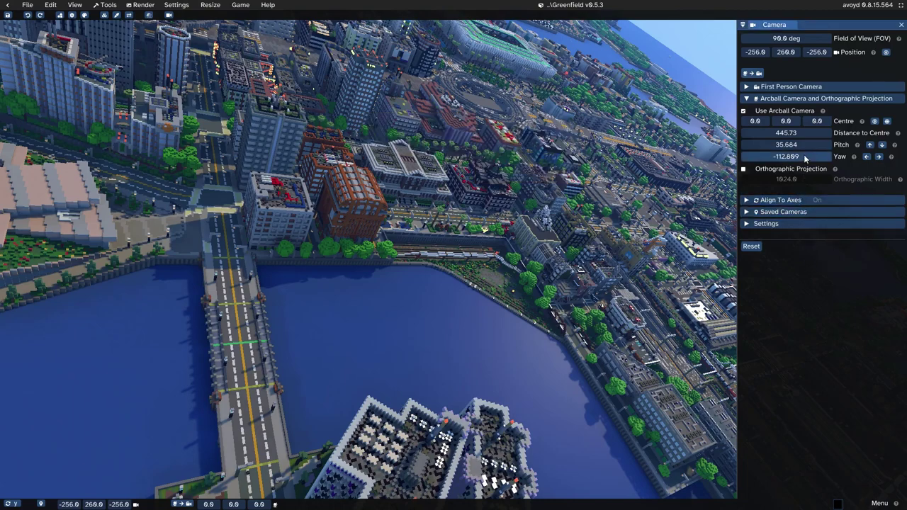
Turn on orthographic projection and set yaw to -45 and pitch to 35.264.
click(753, 171)
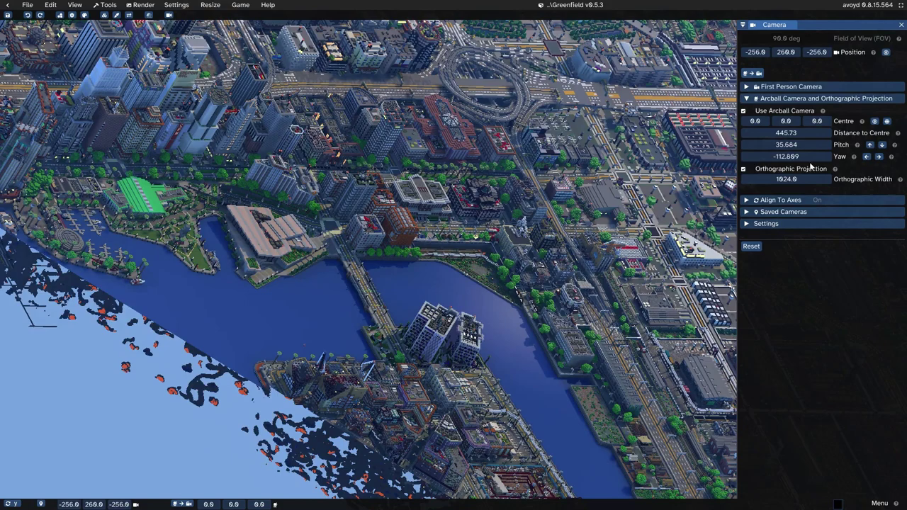
click(879, 156)
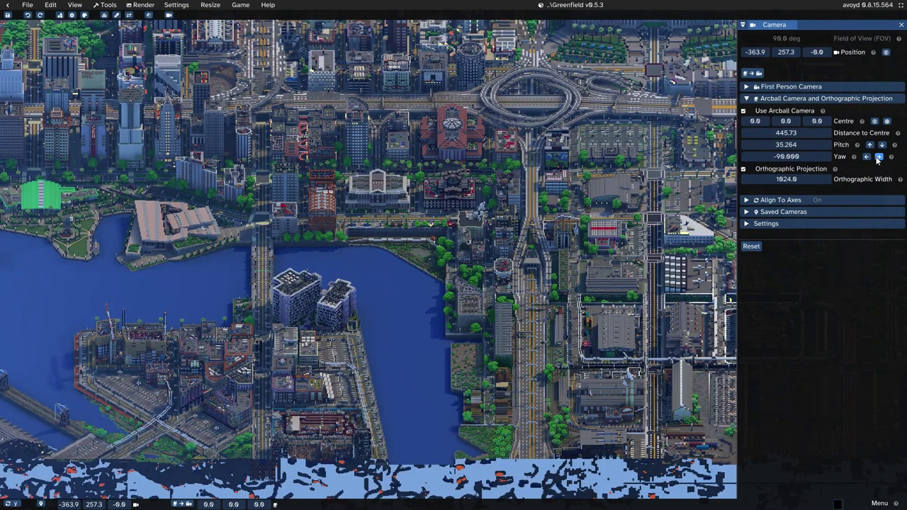
click(879, 157)
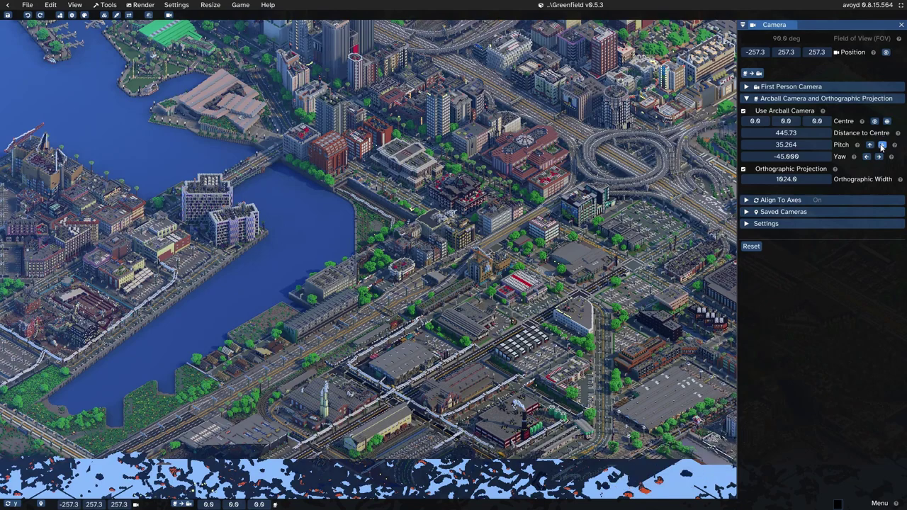
click(883, 144)
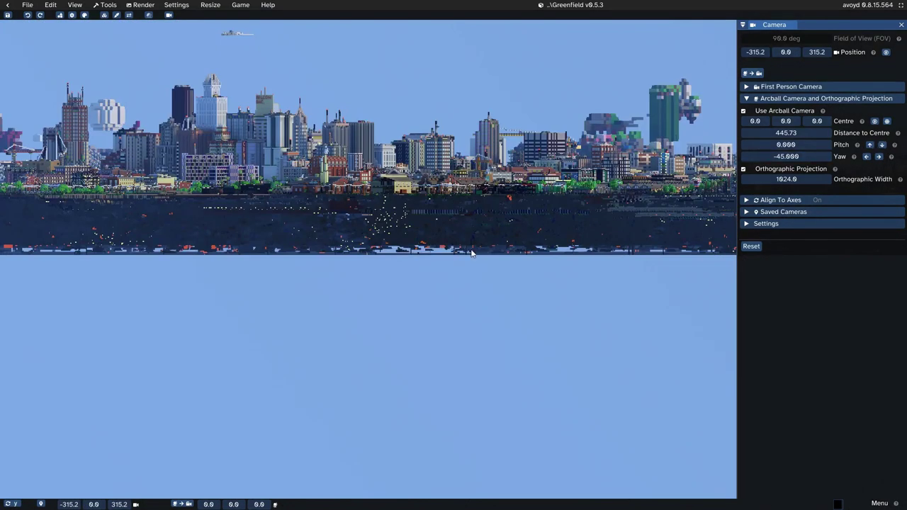
click(872, 145)
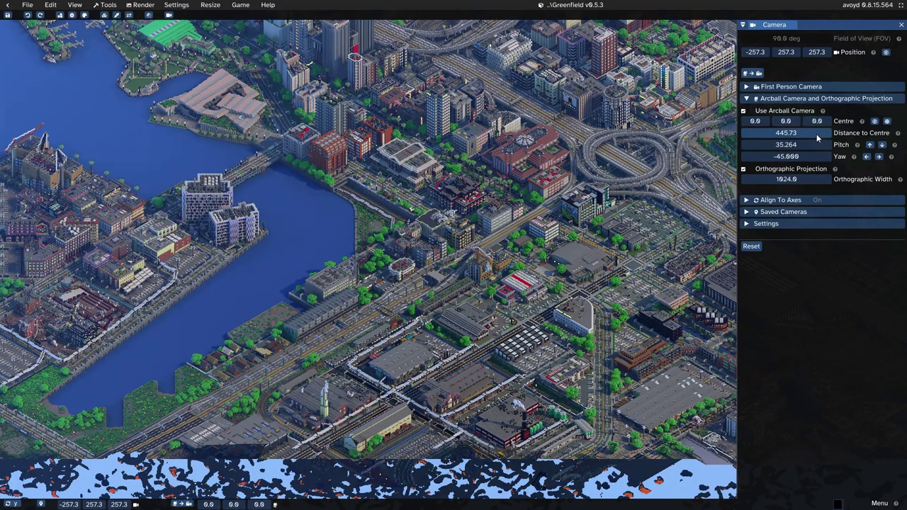
Set Distance to Centre to 1000, then nudge it out to about 1026.20.
double_click(794, 132)
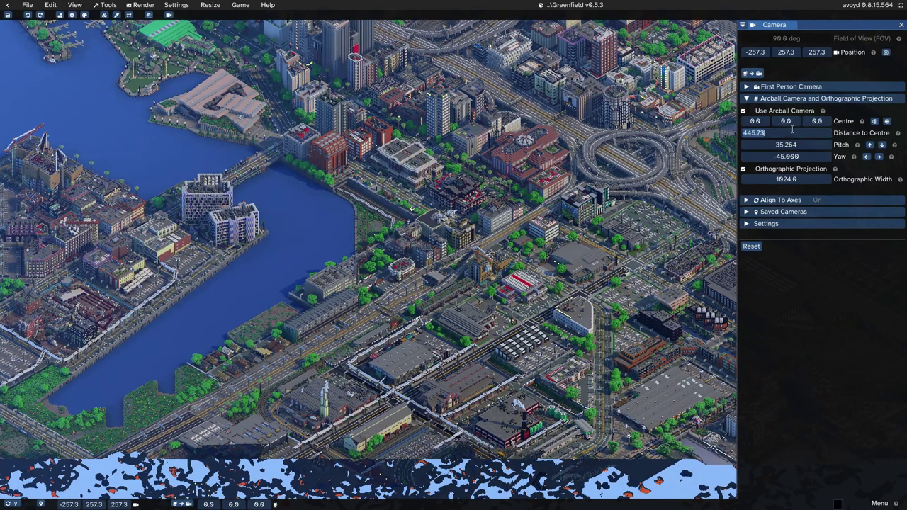
text(1000)
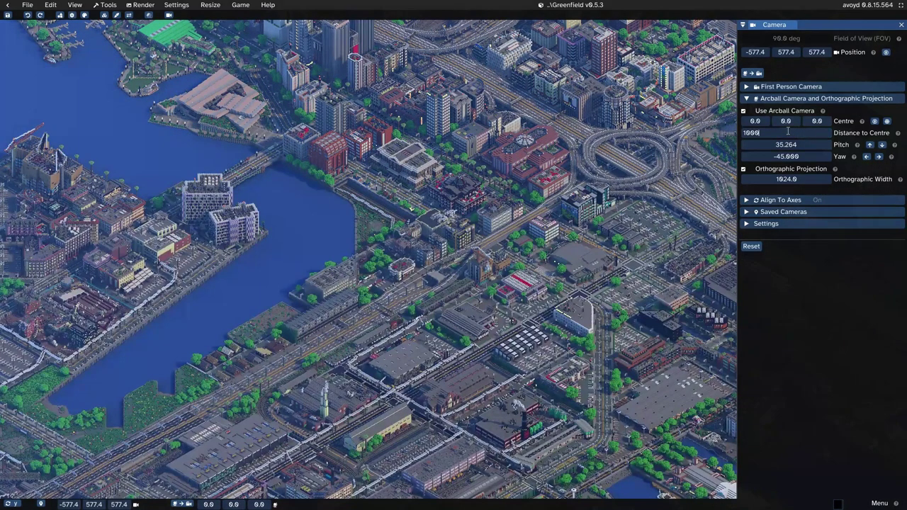
key(Return)
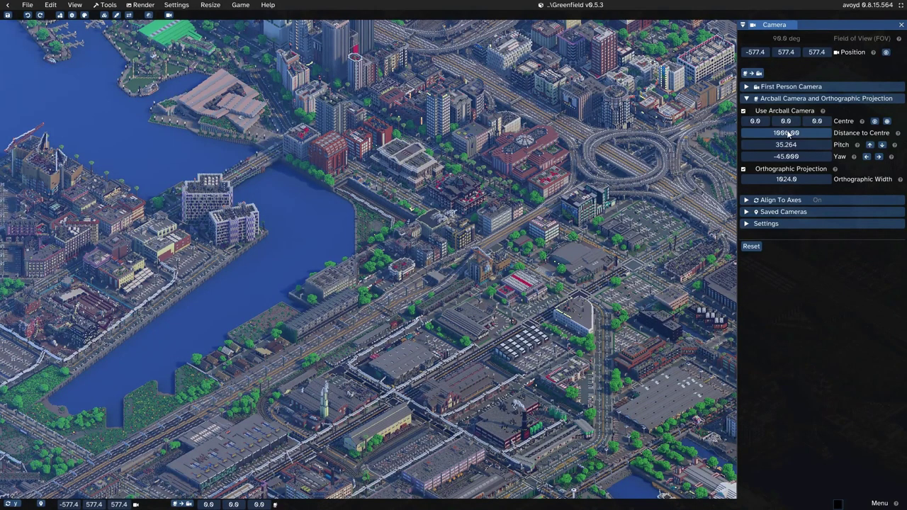
drag(788, 134, 828, 138)
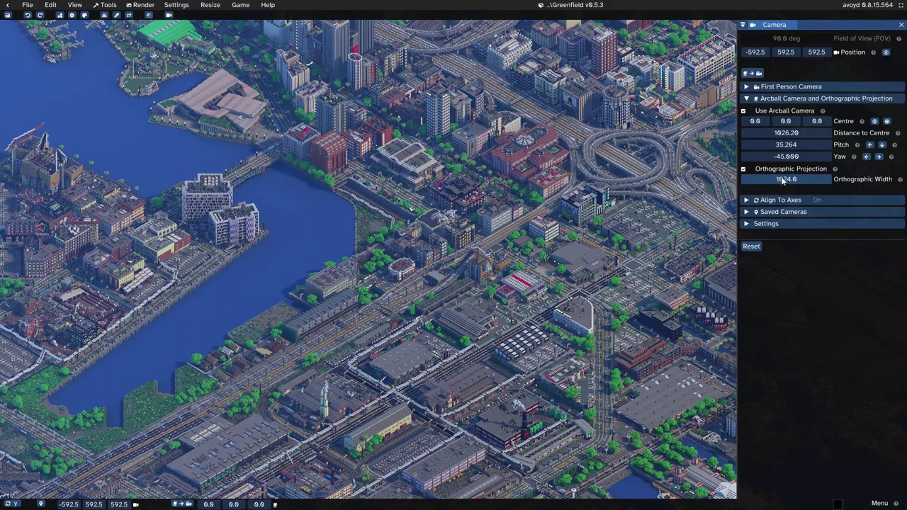
Adjust Orthographic Width from 1024.0 to about 1675.0.
drag(775, 180, 842, 180)
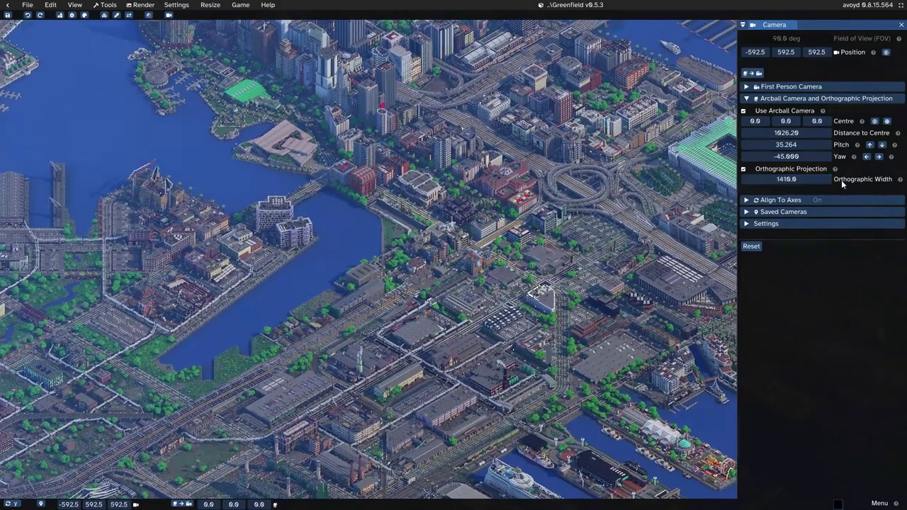
drag(767, 182, 895, 203)
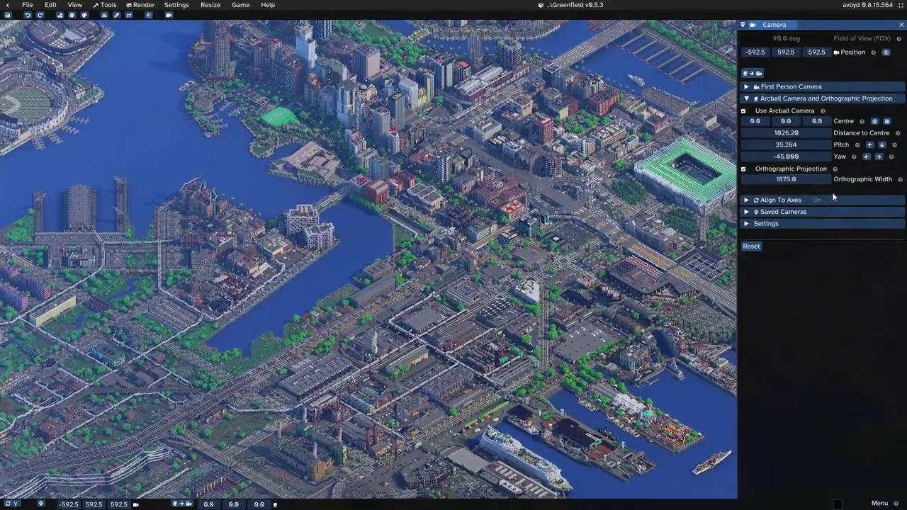
Open Light and Atmosphere and change atmosphere Half Length from 10000 to 100000.
click(149, 15)
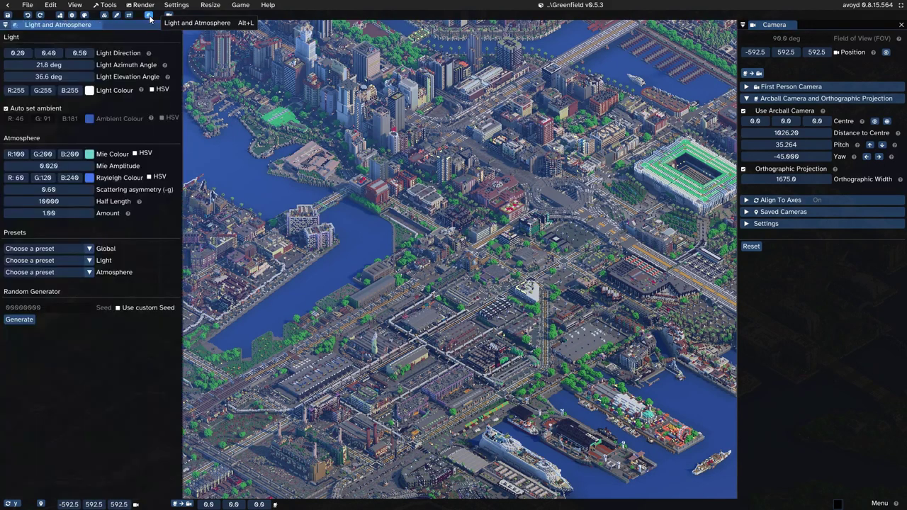
double_click(69, 201)
click(69, 201)
text(0)
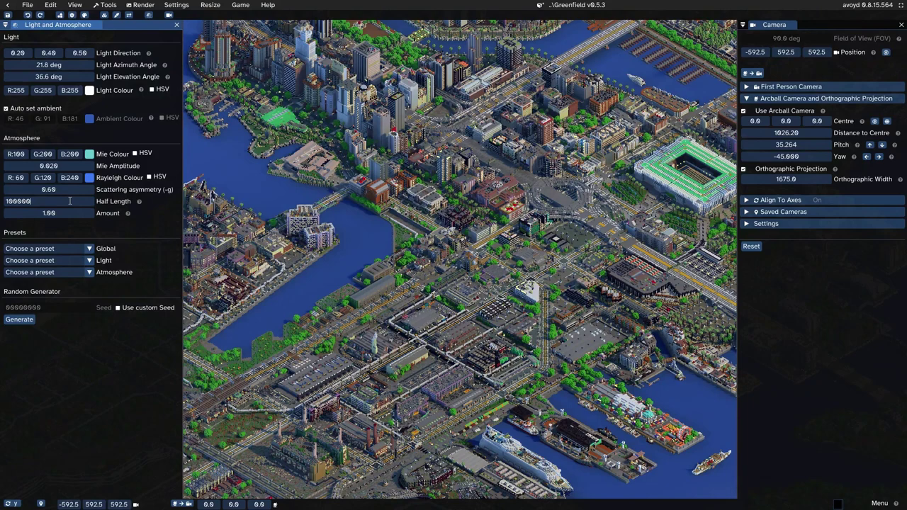
key(Return)
Recentre the arcball on a city point and fine-tune its X and Y centre values.
right_click(527, 240)
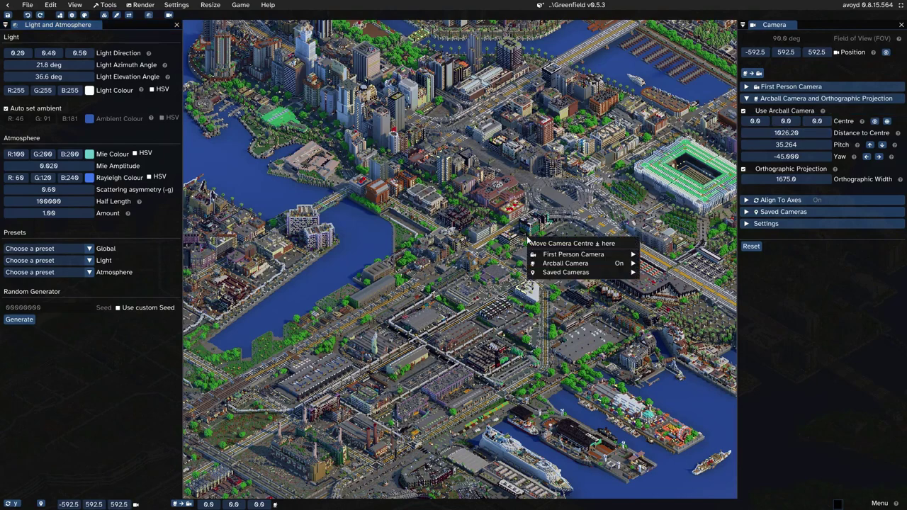
mouse_move(607, 261)
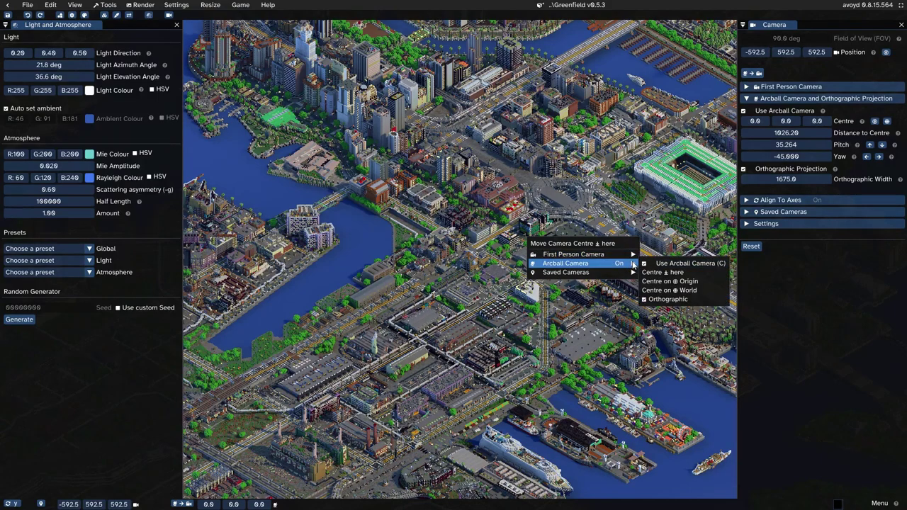
click(659, 273)
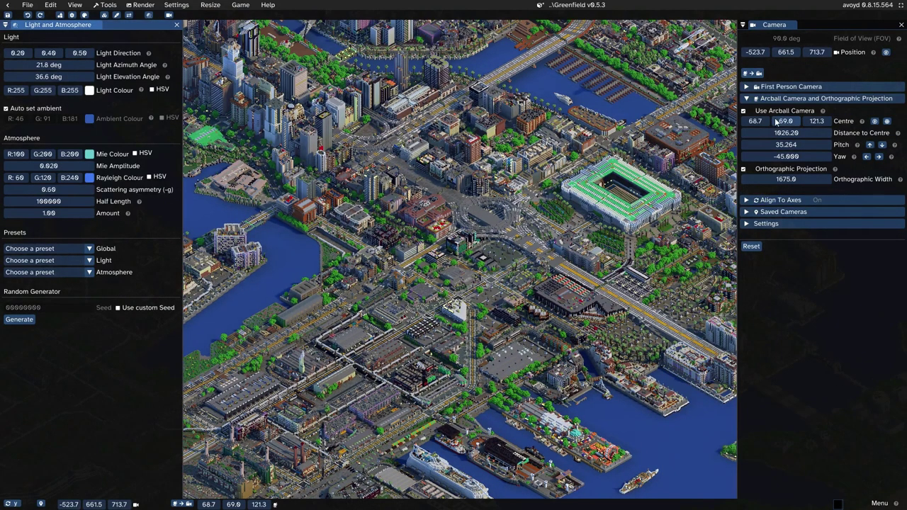
drag(782, 124, 820, 127)
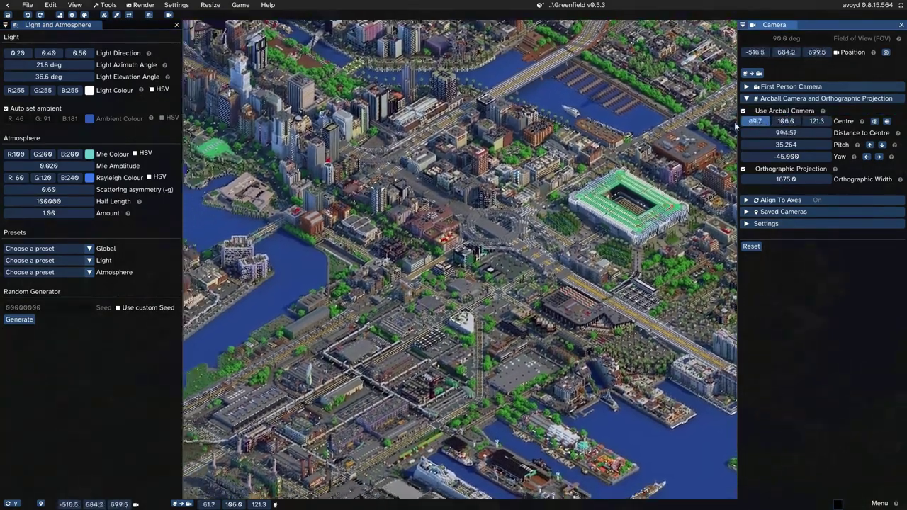
drag(756, 122, 694, 135)
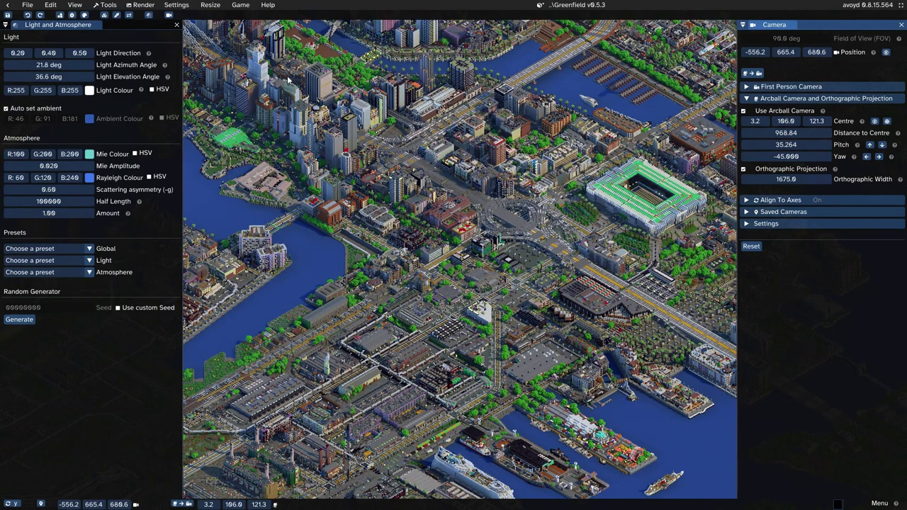
Recentre the arcball again and widen Orthographic Width to about 1893.
right_click(354, 212)
mouse_move(438, 237)
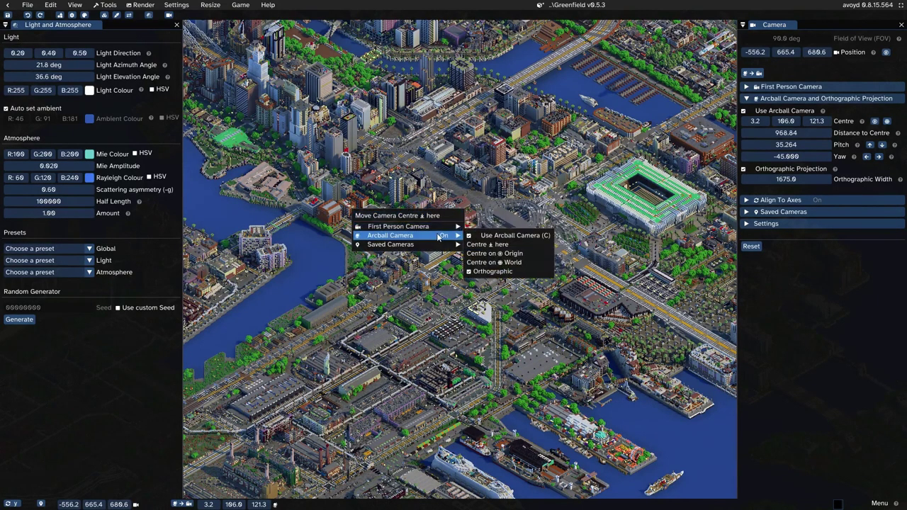
click(487, 246)
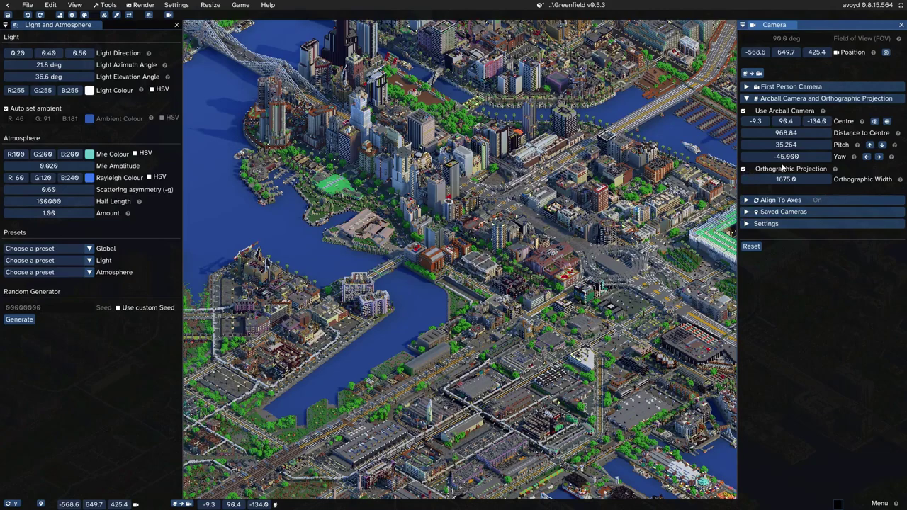
drag(764, 181, 869, 179)
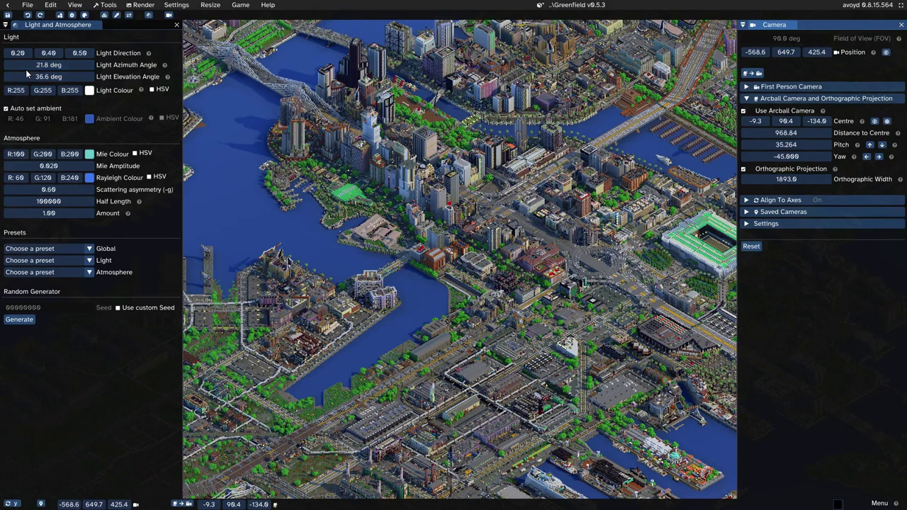
Set the light elevation to 25.4° and swing the sun's azimuth to about 246.8°.
drag(47, 67, 140, 78)
mouse_move(41, 79)
mouse_down()
mouse_move(26, 88)
mouse_move(38, 87)
mouse_up()
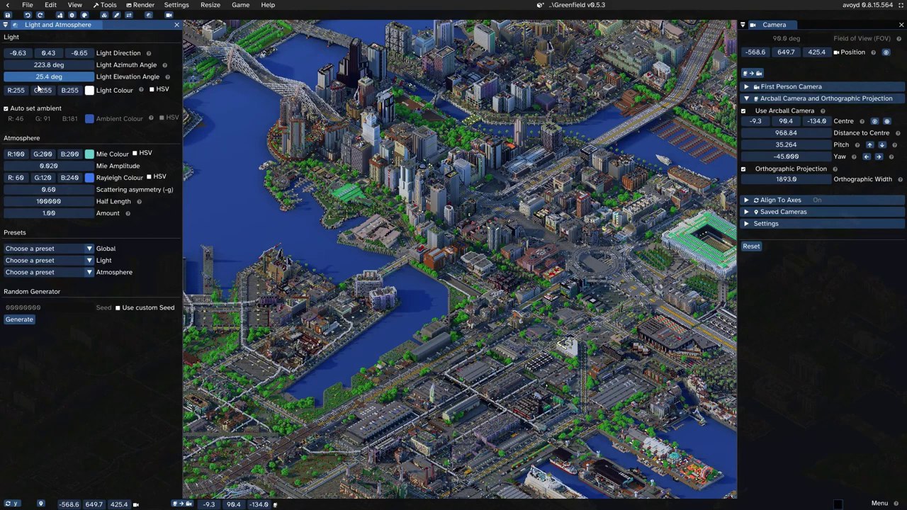
drag(38, 88, 38, 87)
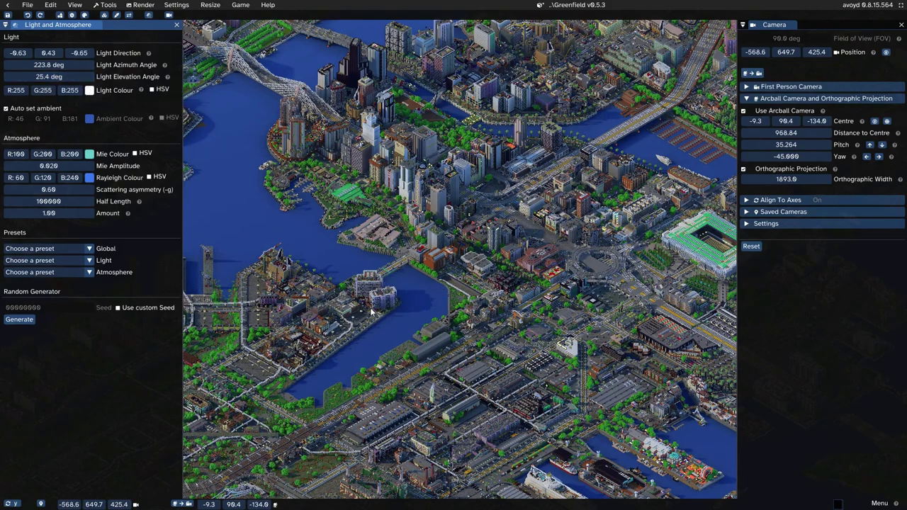
mouse_move(61, 62)
mouse_down()
mouse_move(55, 69)
mouse_move(71, 64)
mouse_up()
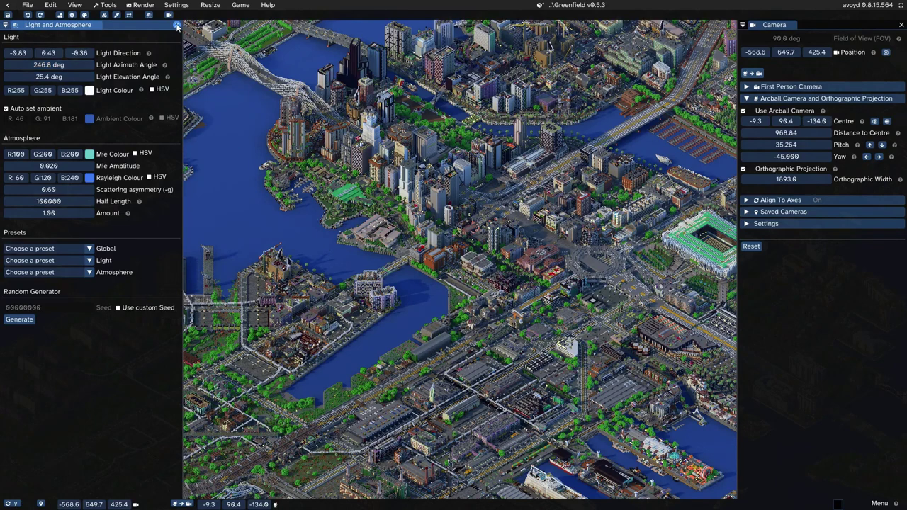
Close the Camera and Light and Atmosphere panels, then hide and restore the menus with Ctrl+M.
click(901, 24)
click(176, 25)
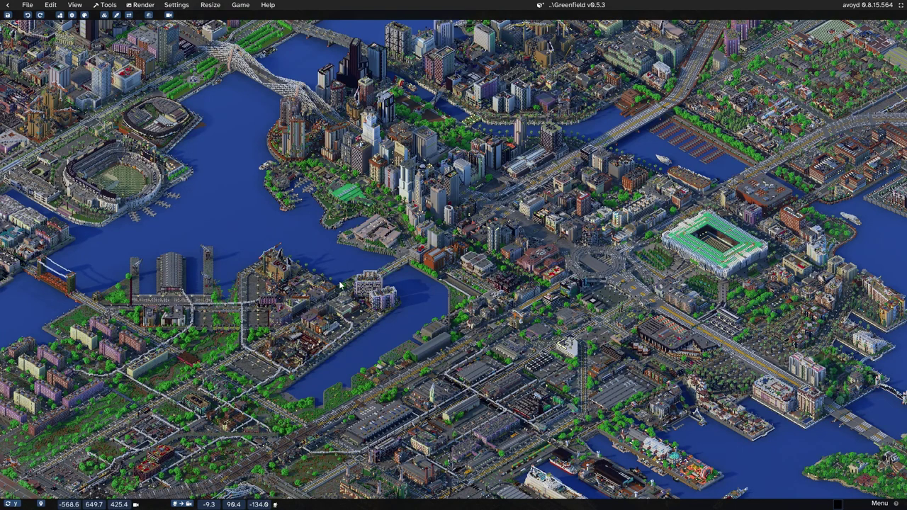
key(ctrl+m)
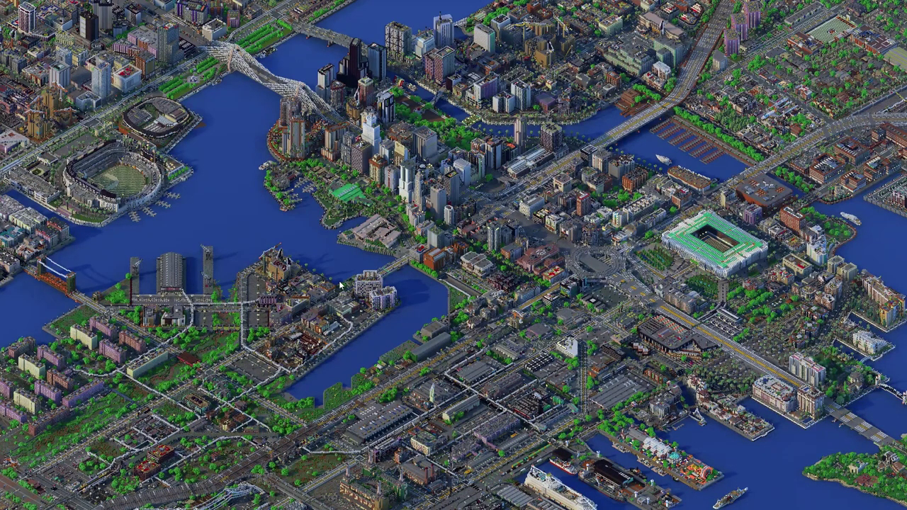
key(ctrl+m)
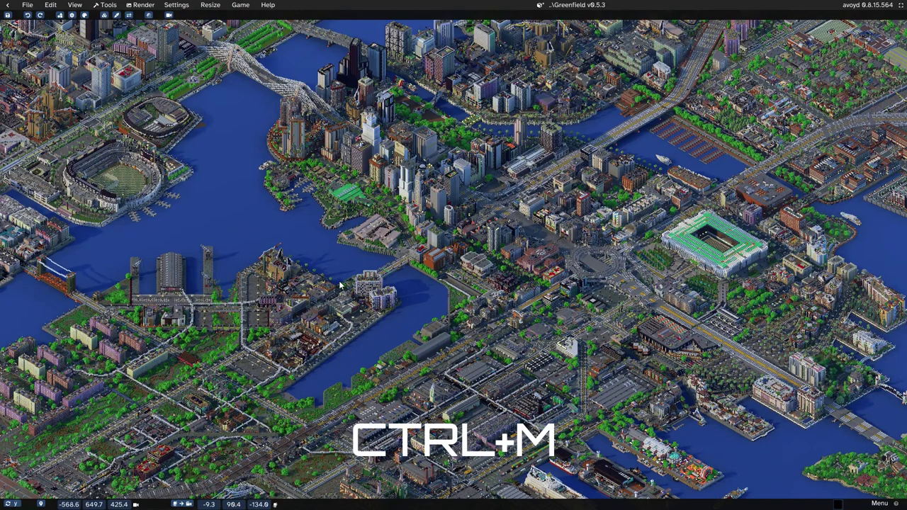
Dock Render Controls along the right side and turn off External Viewports in Display settings.
click(146, 5)
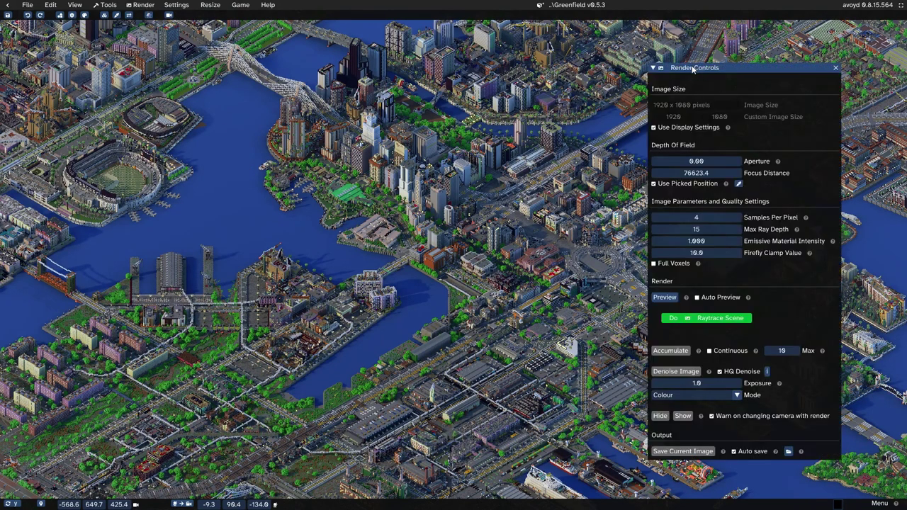
drag(694, 68, 896, 281)
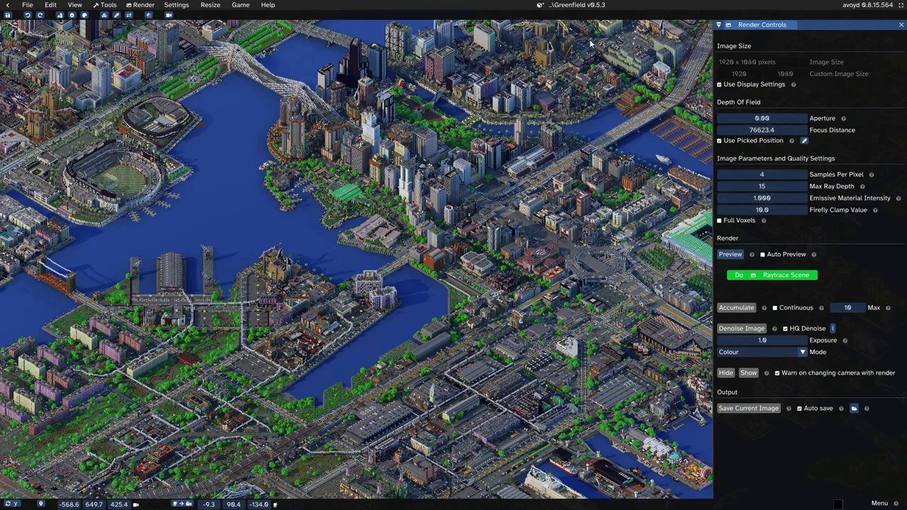
click(190, 7)
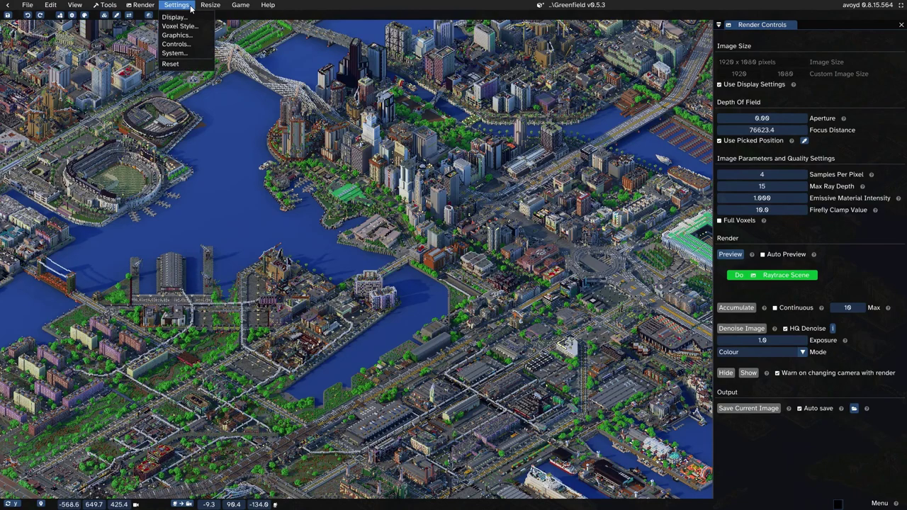
click(188, 17)
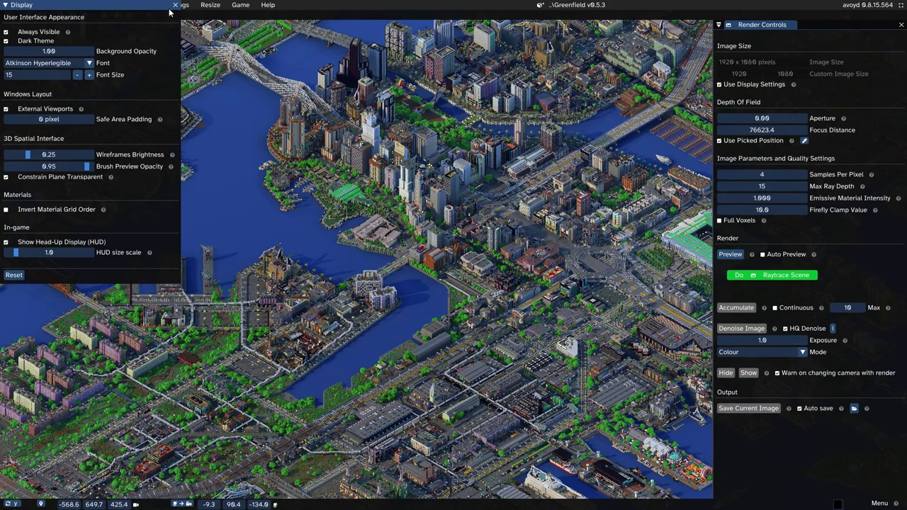
click(47, 111)
click(176, 5)
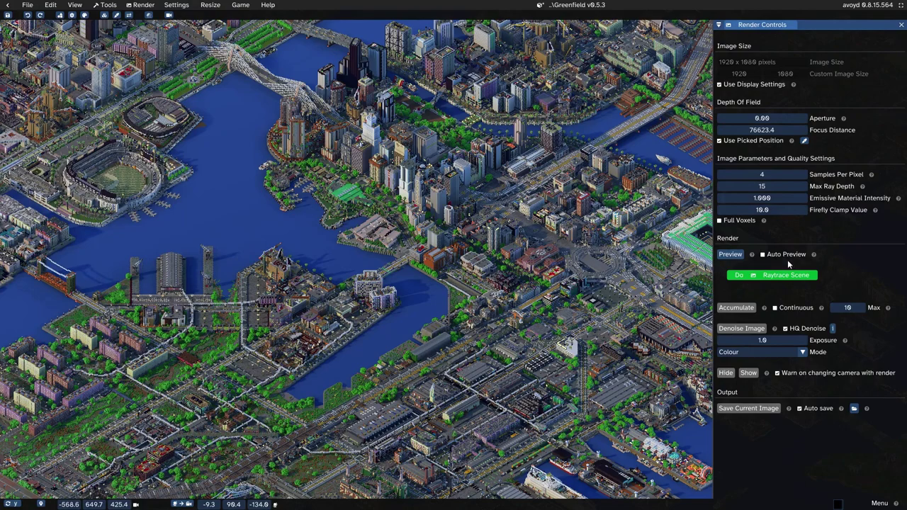
Render a raytraced preview of the city and denoise the result.
click(731, 255)
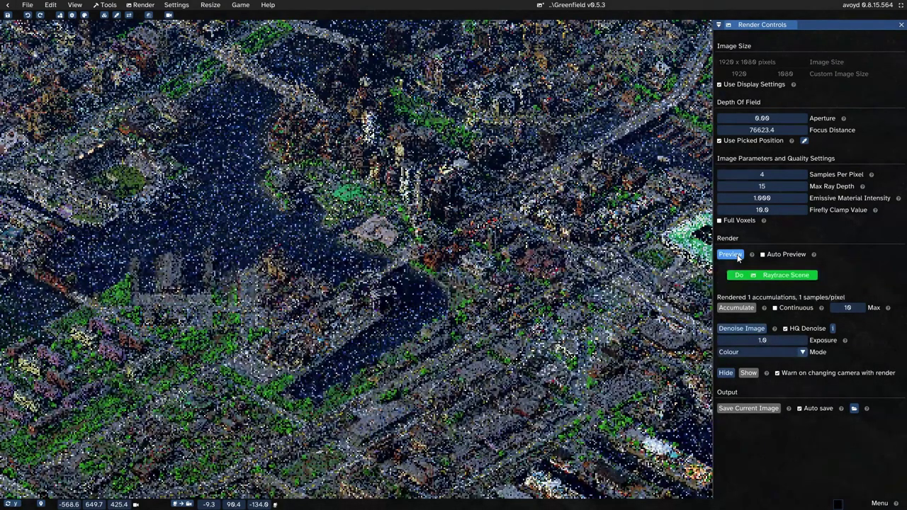
click(755, 331)
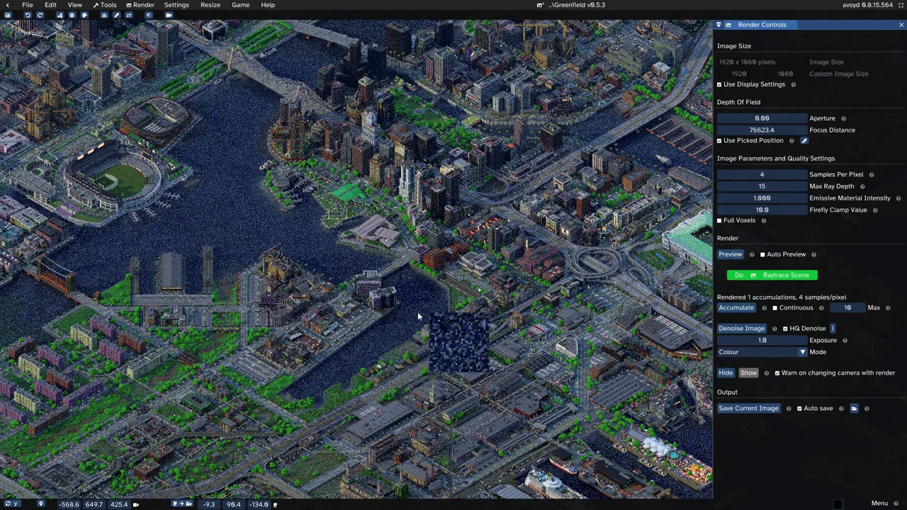
Enable HQ Denoise, cap accumulations at 250, and turn on Continuous accumulation.
click(787, 329)
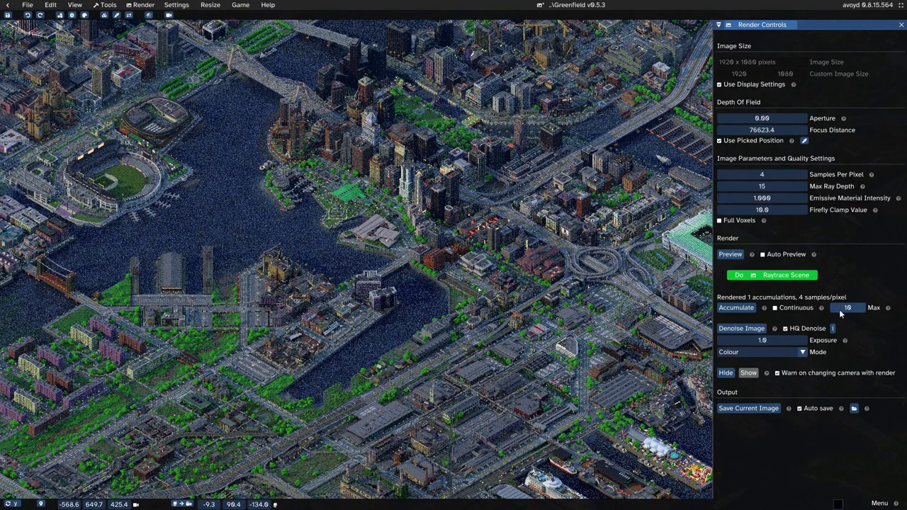
double_click(840, 309)
click(788, 317)
click(780, 311)
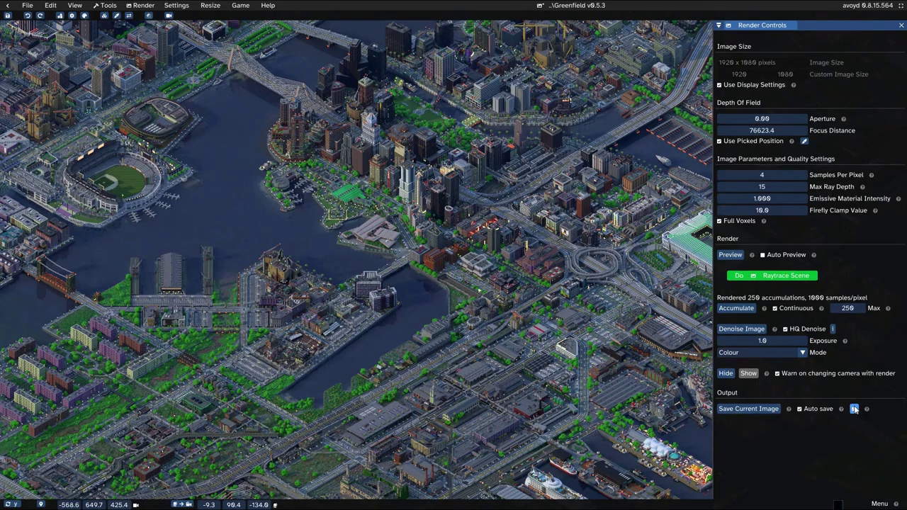
Confirm PNG as the Render Image Format in System settings.
mouse_move(855, 410)
click(176, 6)
click(183, 58)
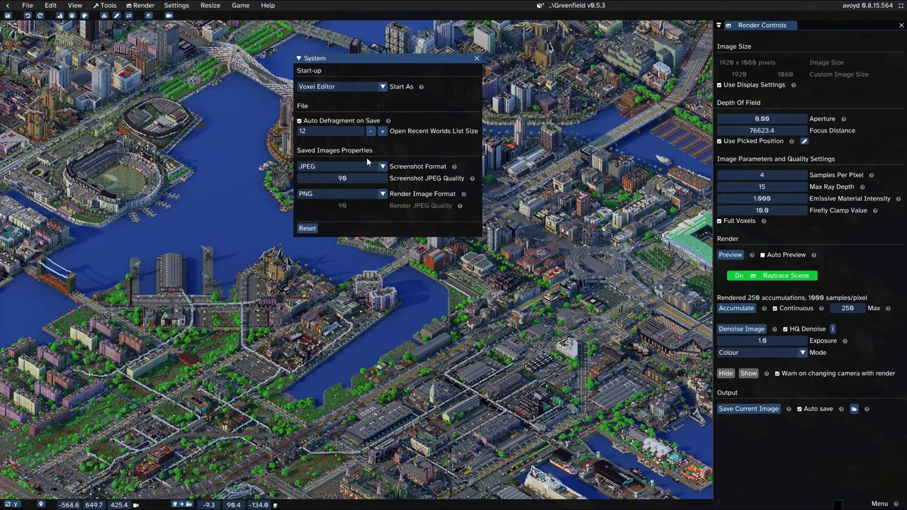
click(367, 194)
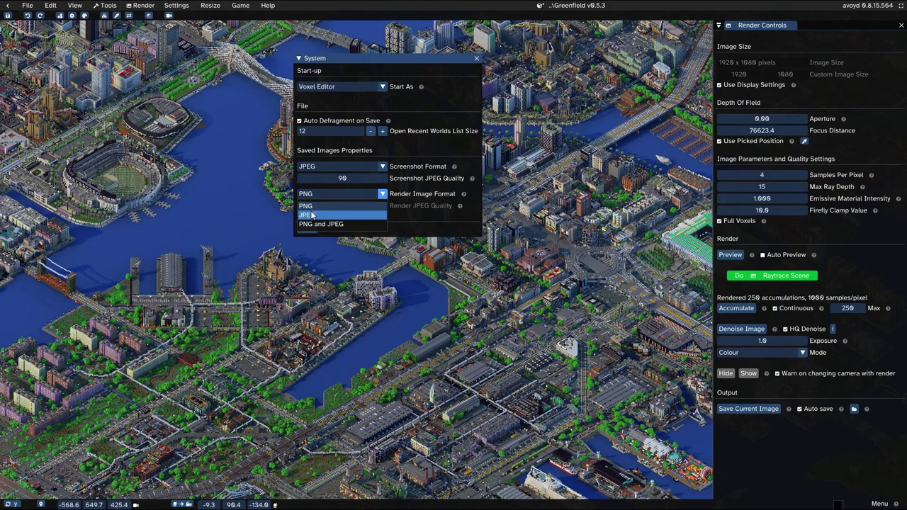
click(377, 207)
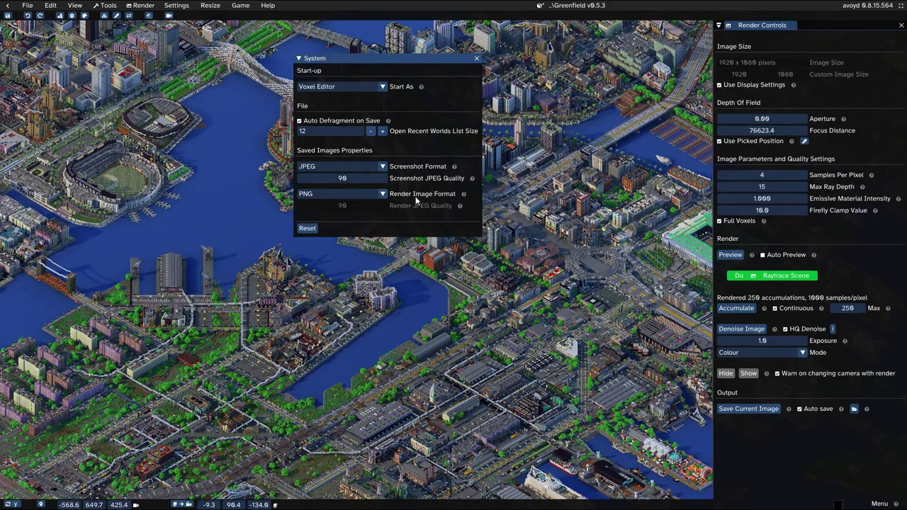
click(477, 58)
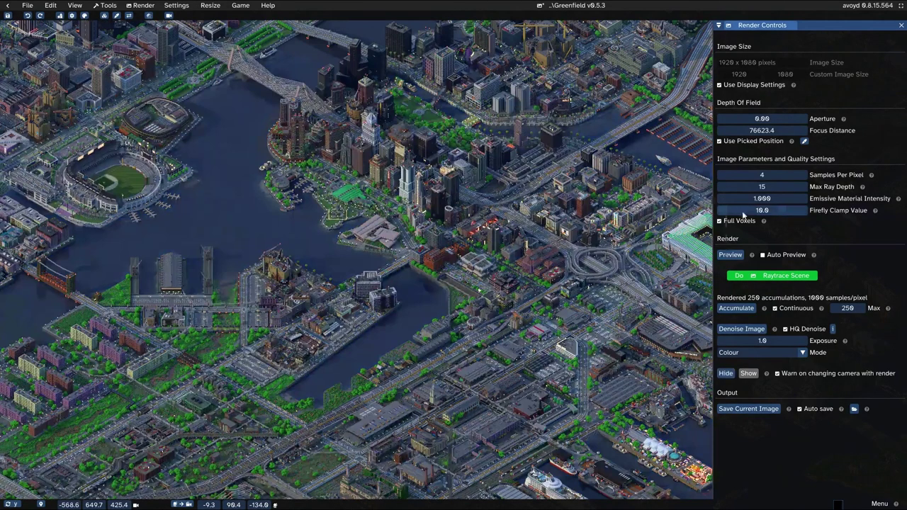
Turn off Use Display Settings and choose a 3840 x 2160 render image size.
click(744, 86)
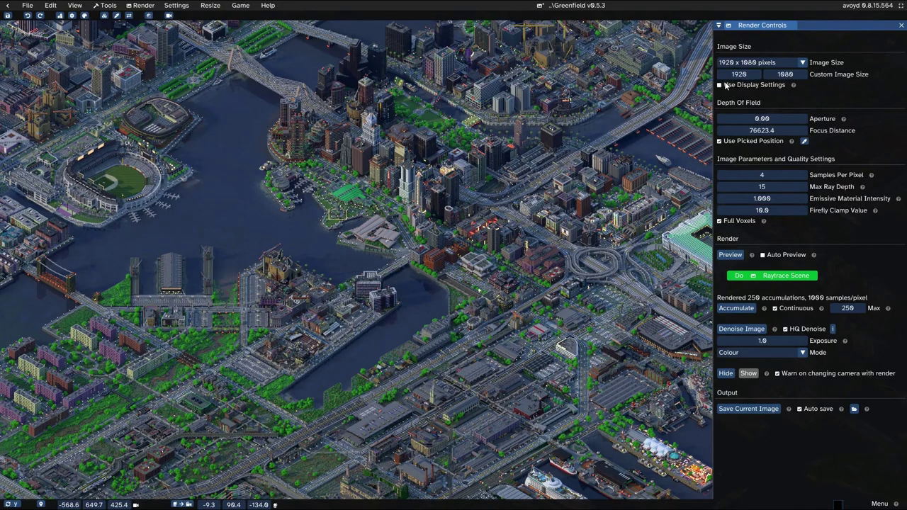
click(757, 63)
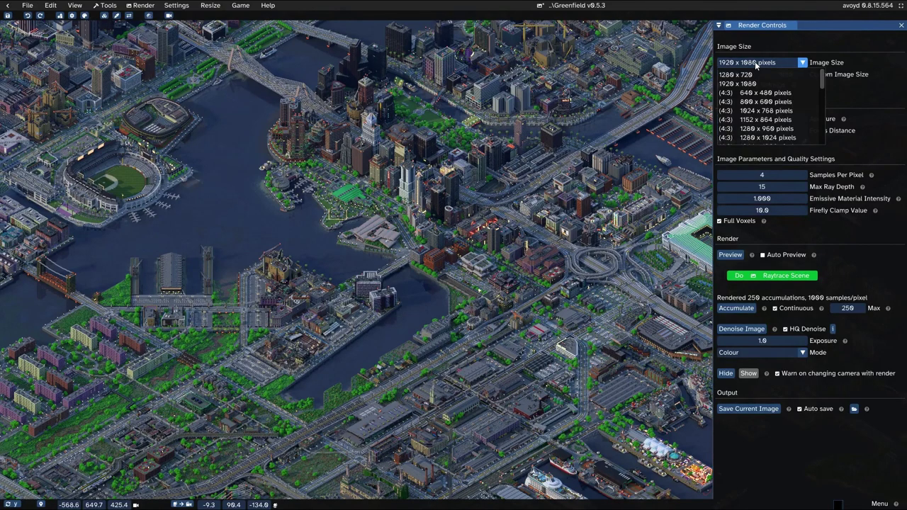
scroll(775, 95, down, 10)
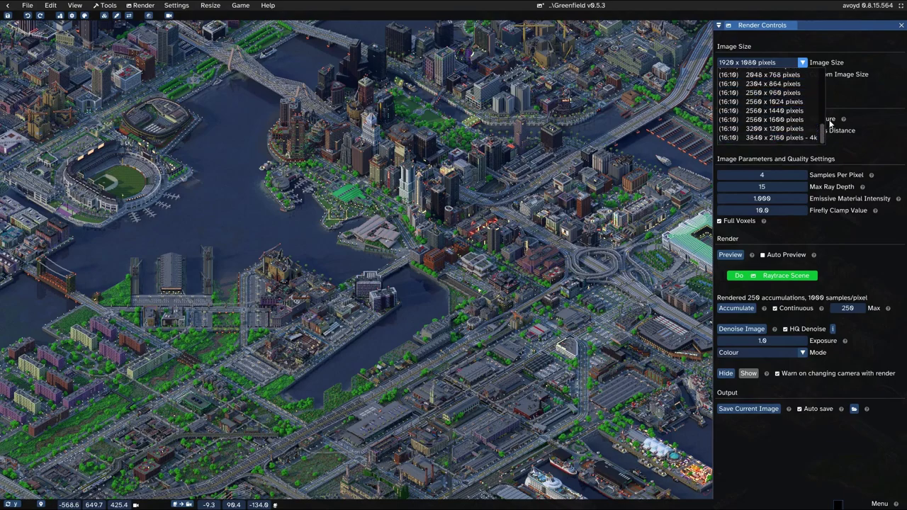
click(774, 139)
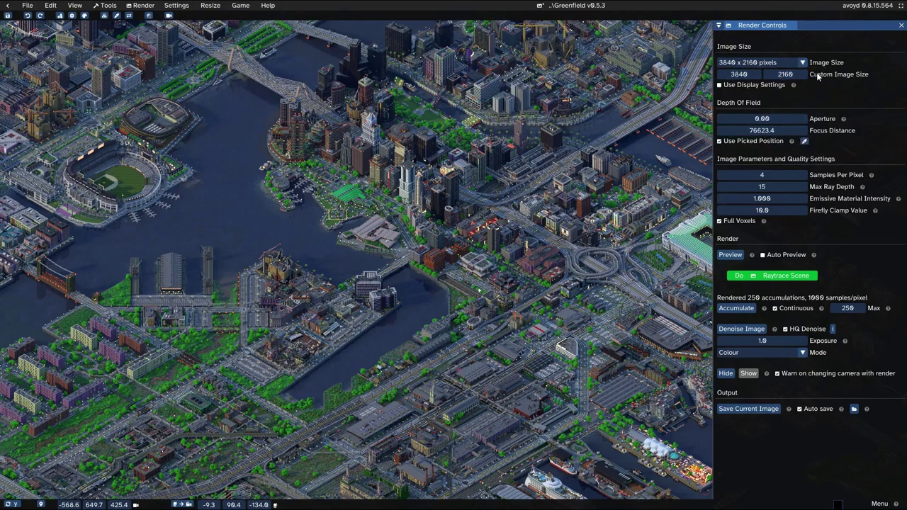